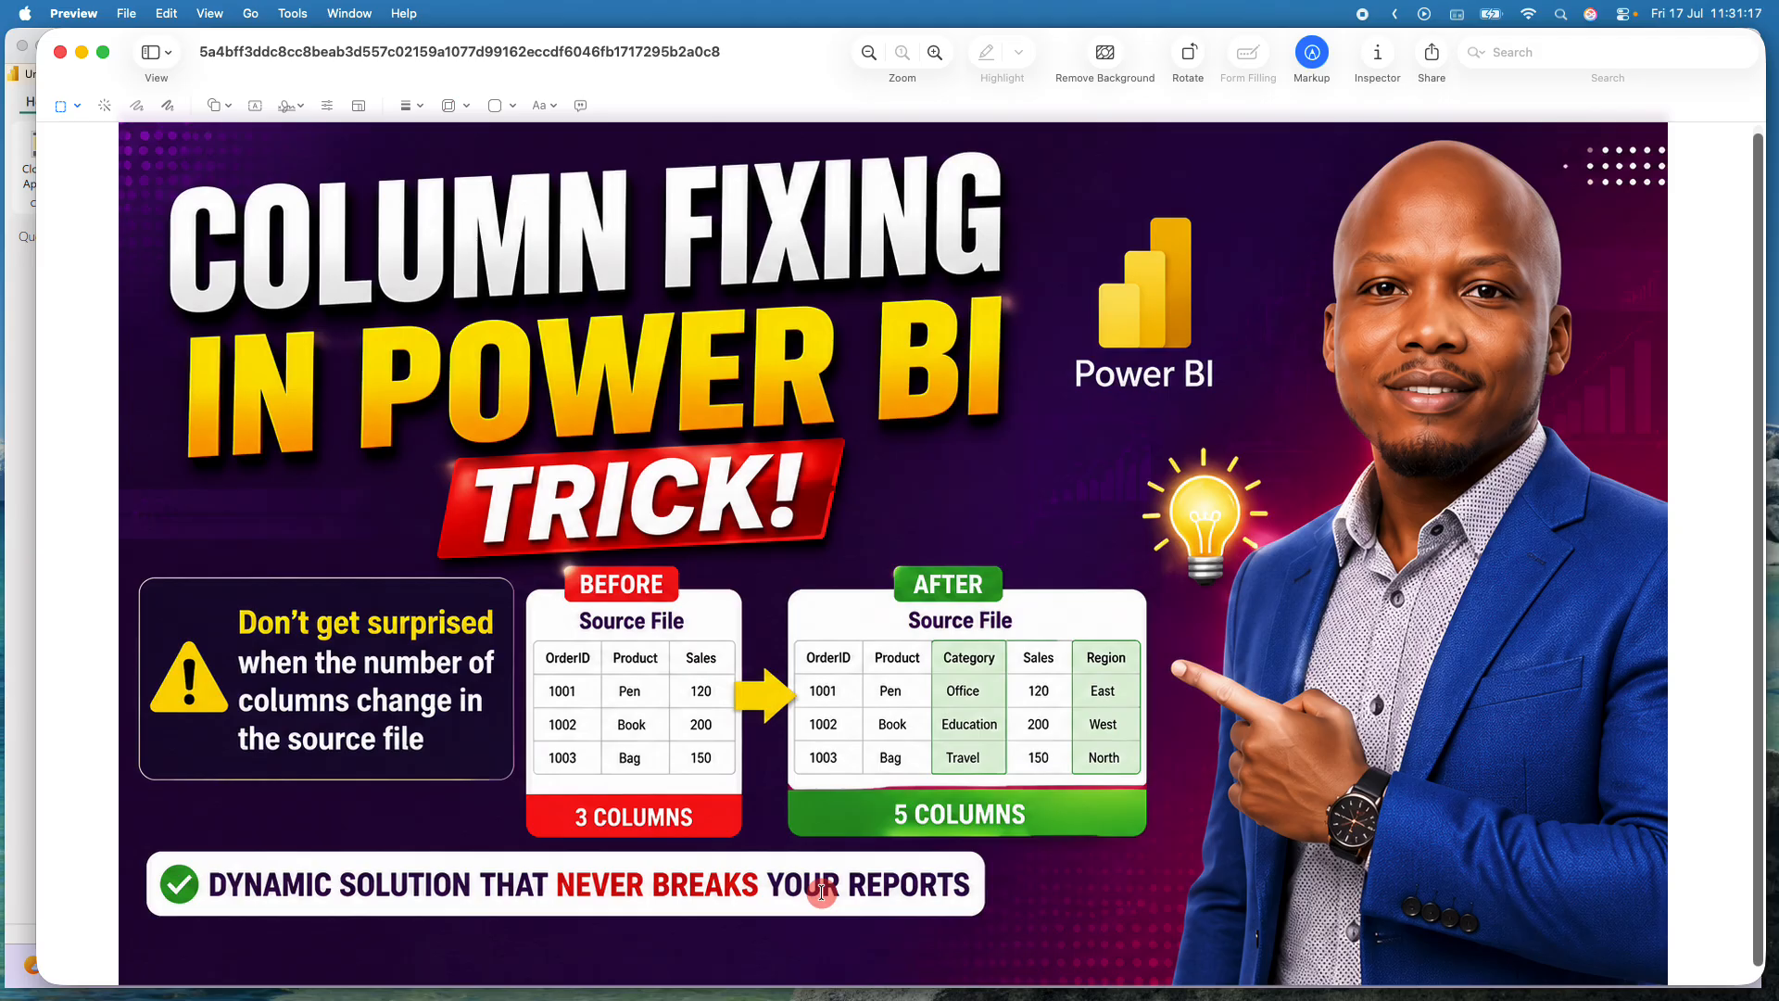
Switch to the Power Query Editor and start a new Text/CSV data source
{"action": "left_click", "coordinate": [82, 52]}
{"action": "left_click", "coordinate": [406, 369]}
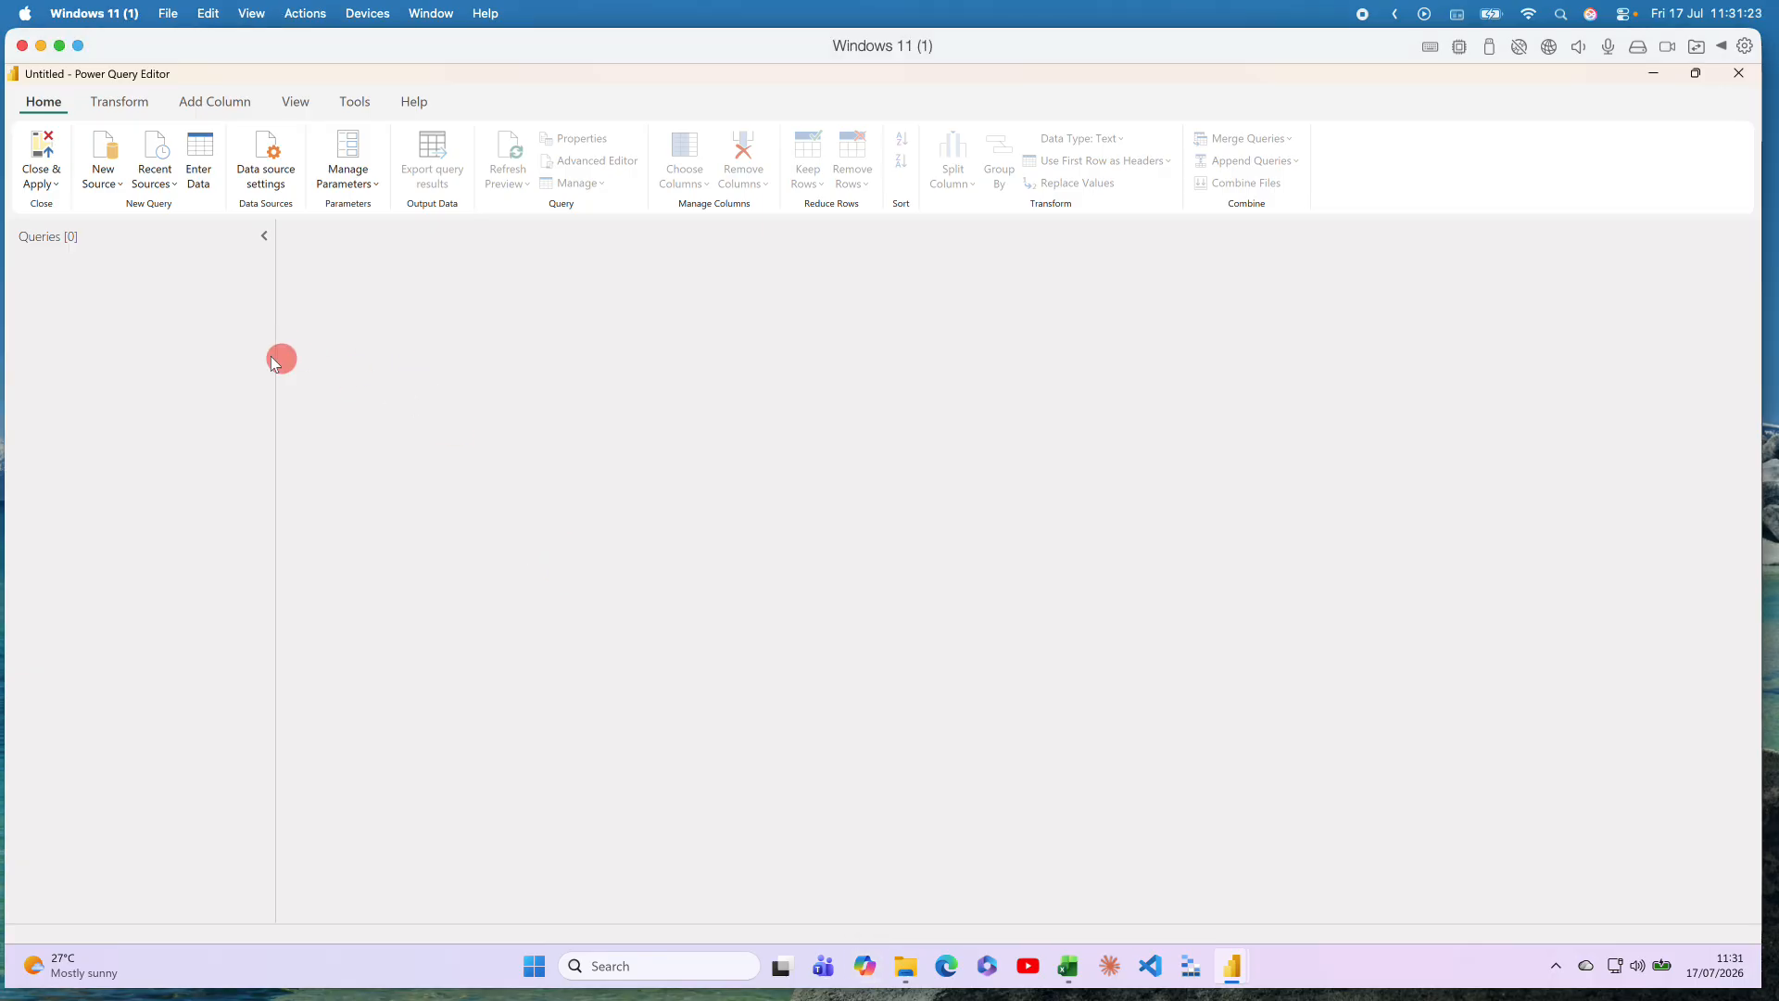
{"action": "left_click", "coordinate": [163, 191]}
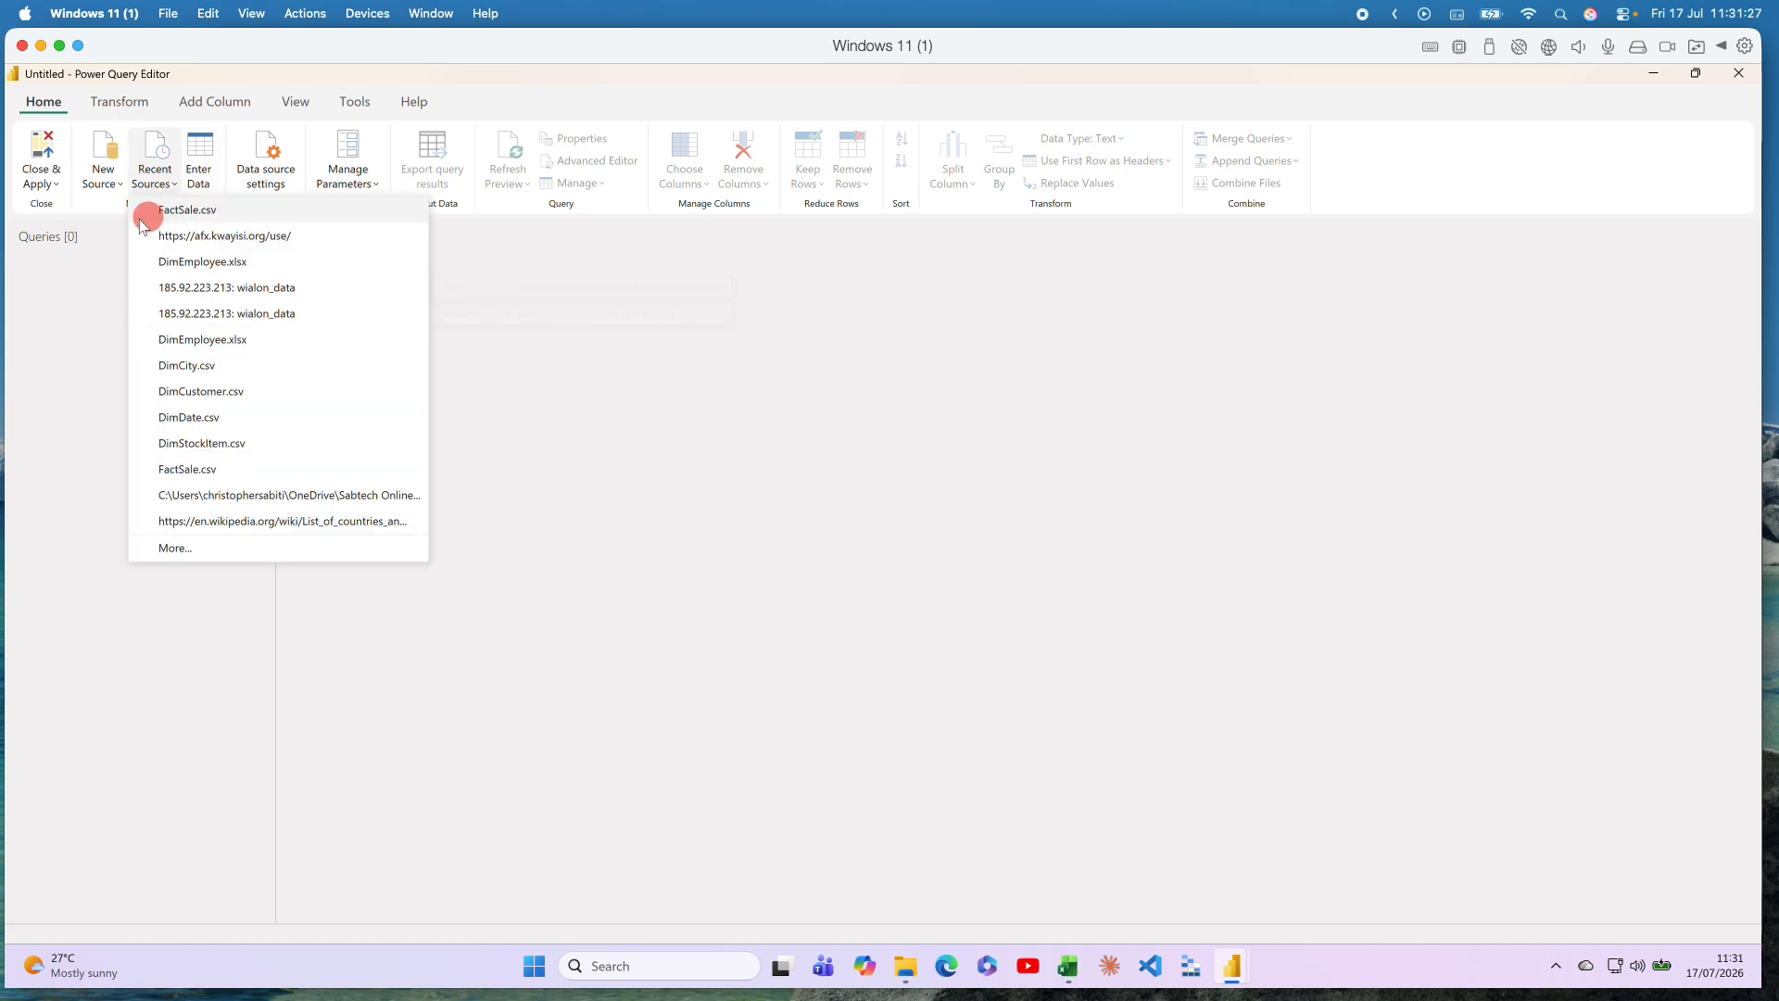
{"action": "left_click", "coordinate": [104, 235]}
{"action": "left_click", "coordinate": [103, 174]}
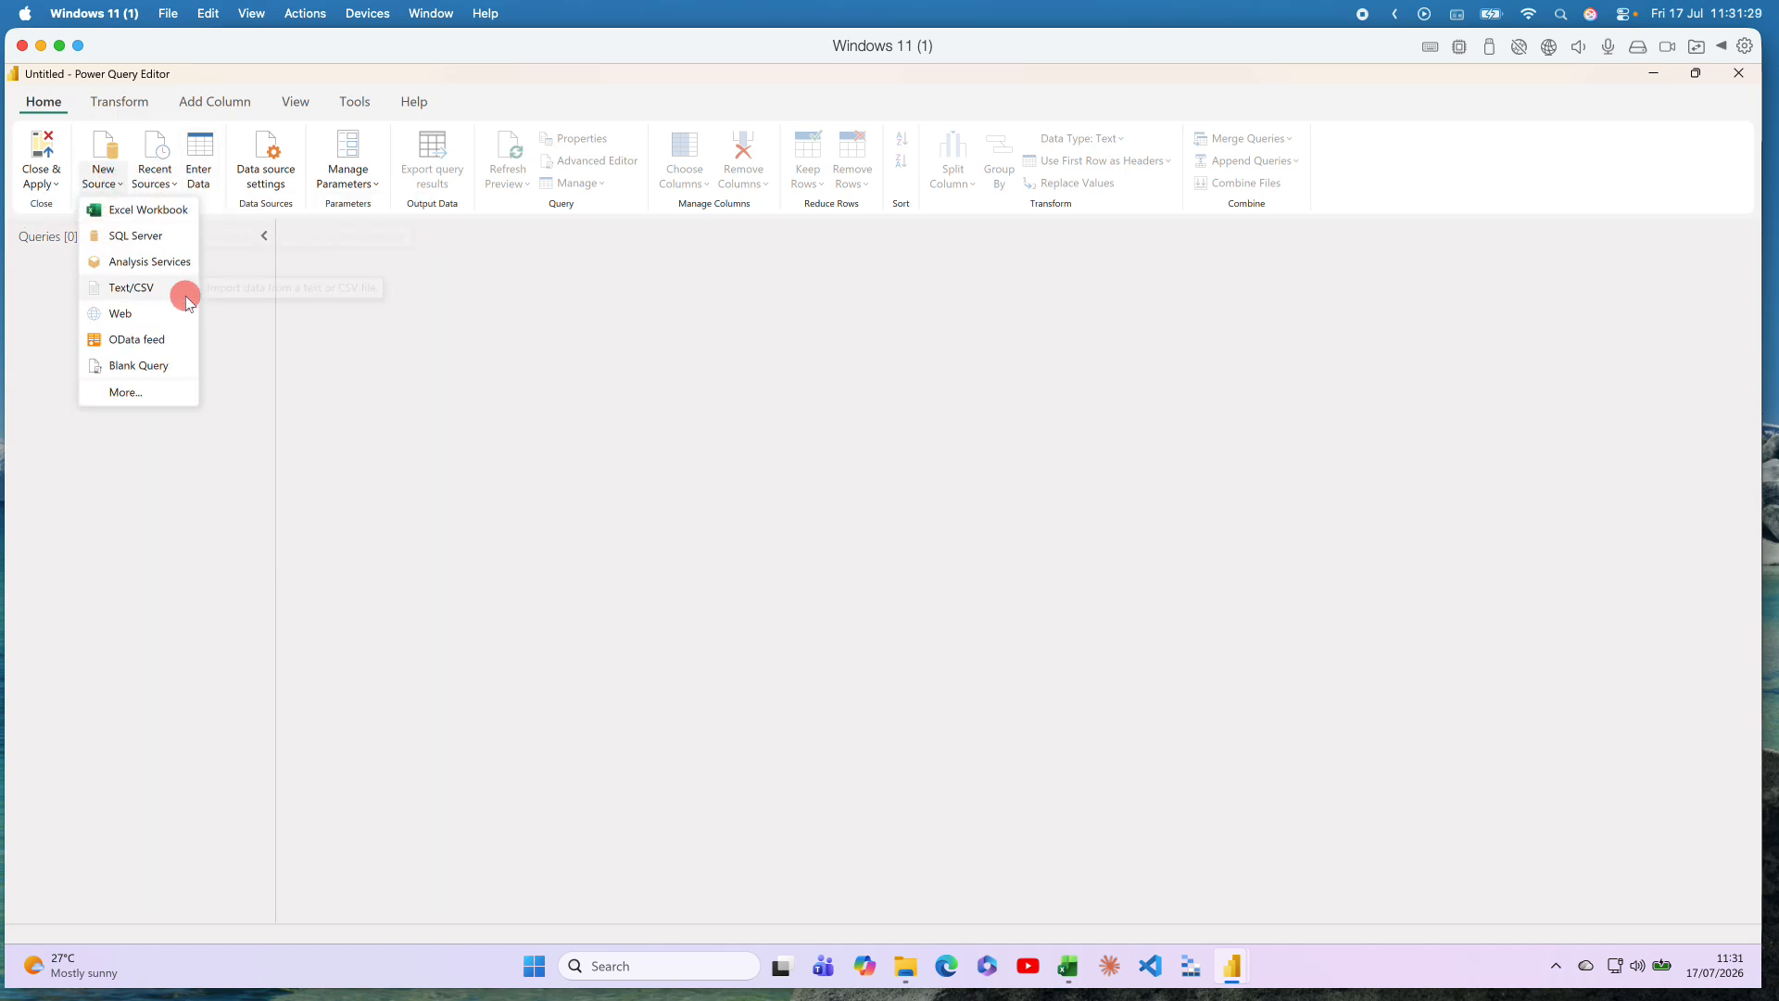
{"action": "left_click", "coordinate": [151, 292]}
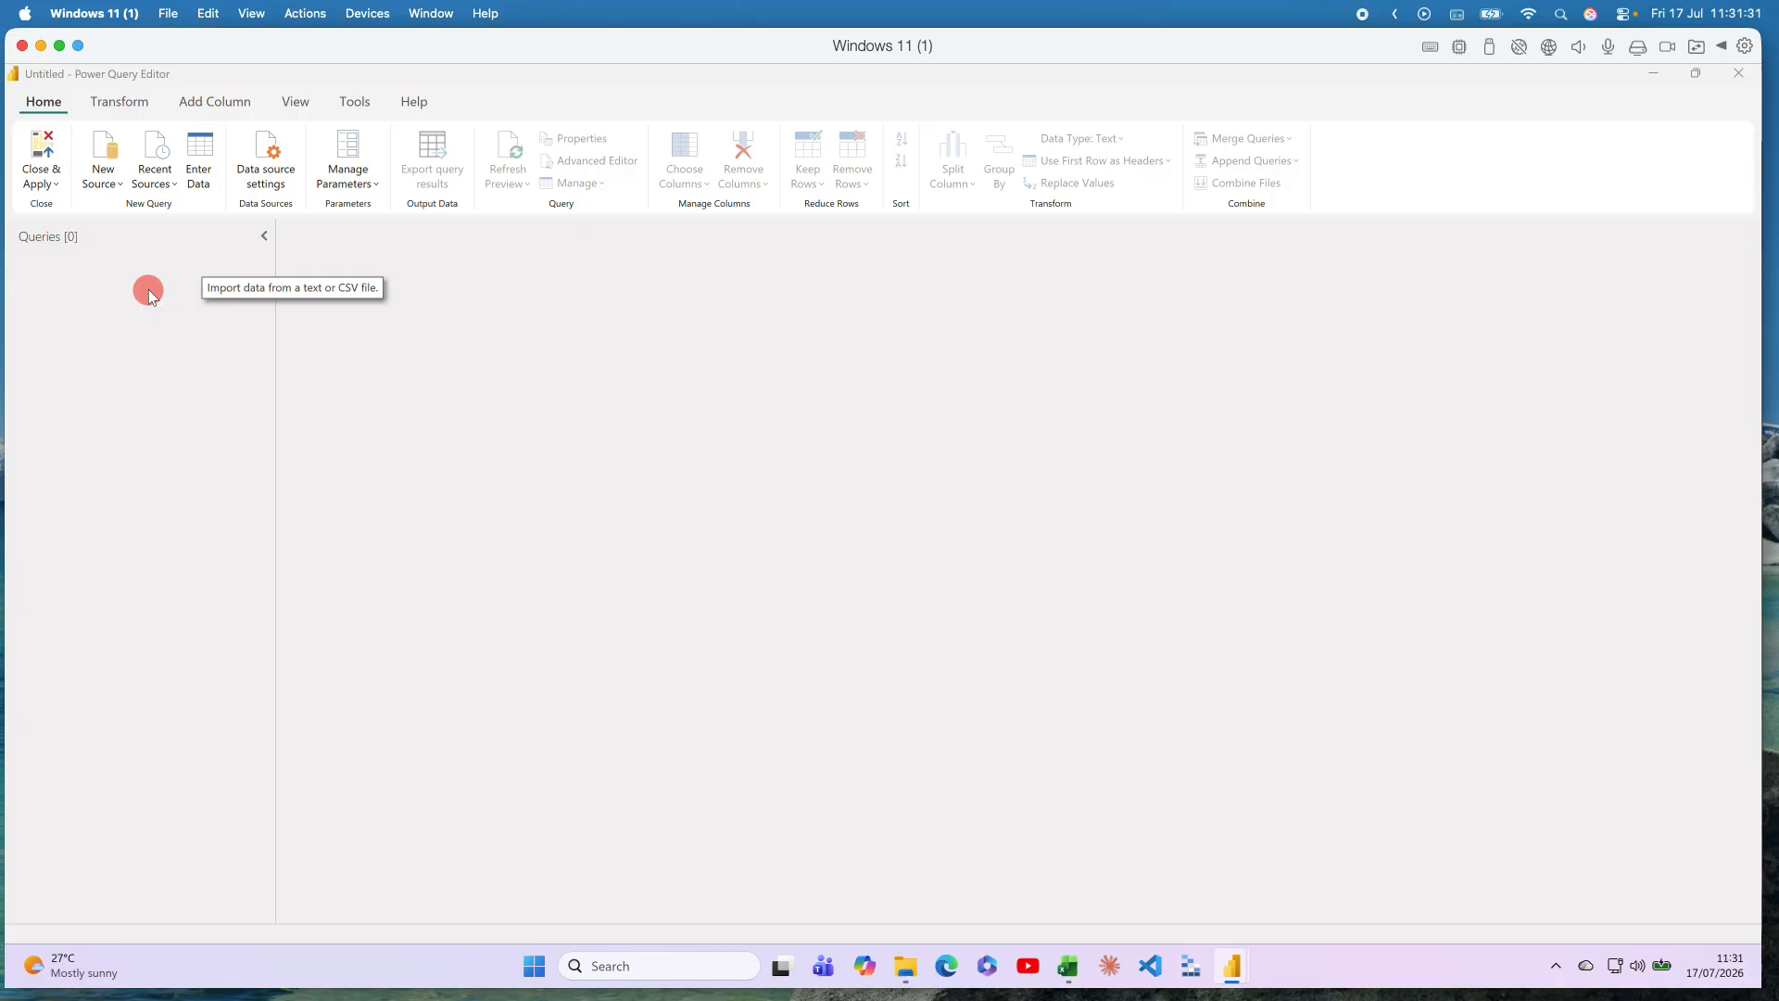
Select FactSale.csv from the Downloads\Dataset folder as the source and bring it in with Transform data
{"action": "left_click", "coordinate": [925, 274]}
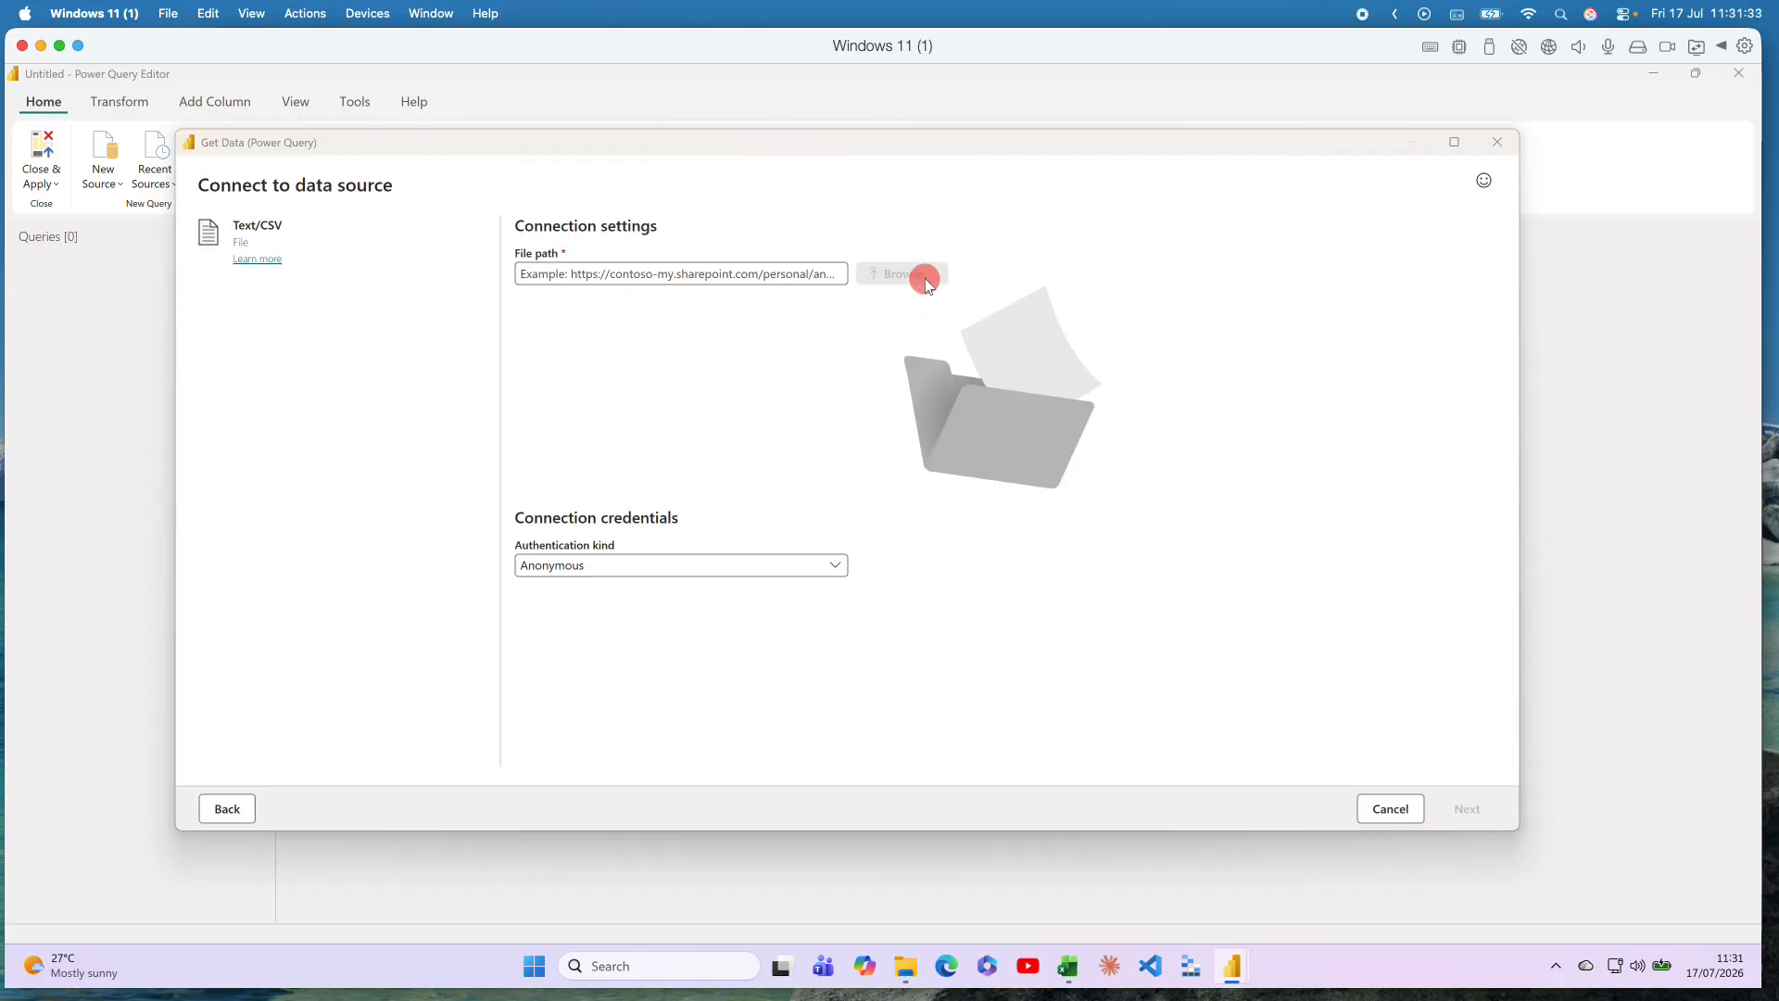
{"action": "left_click", "coordinate": [383, 262]}
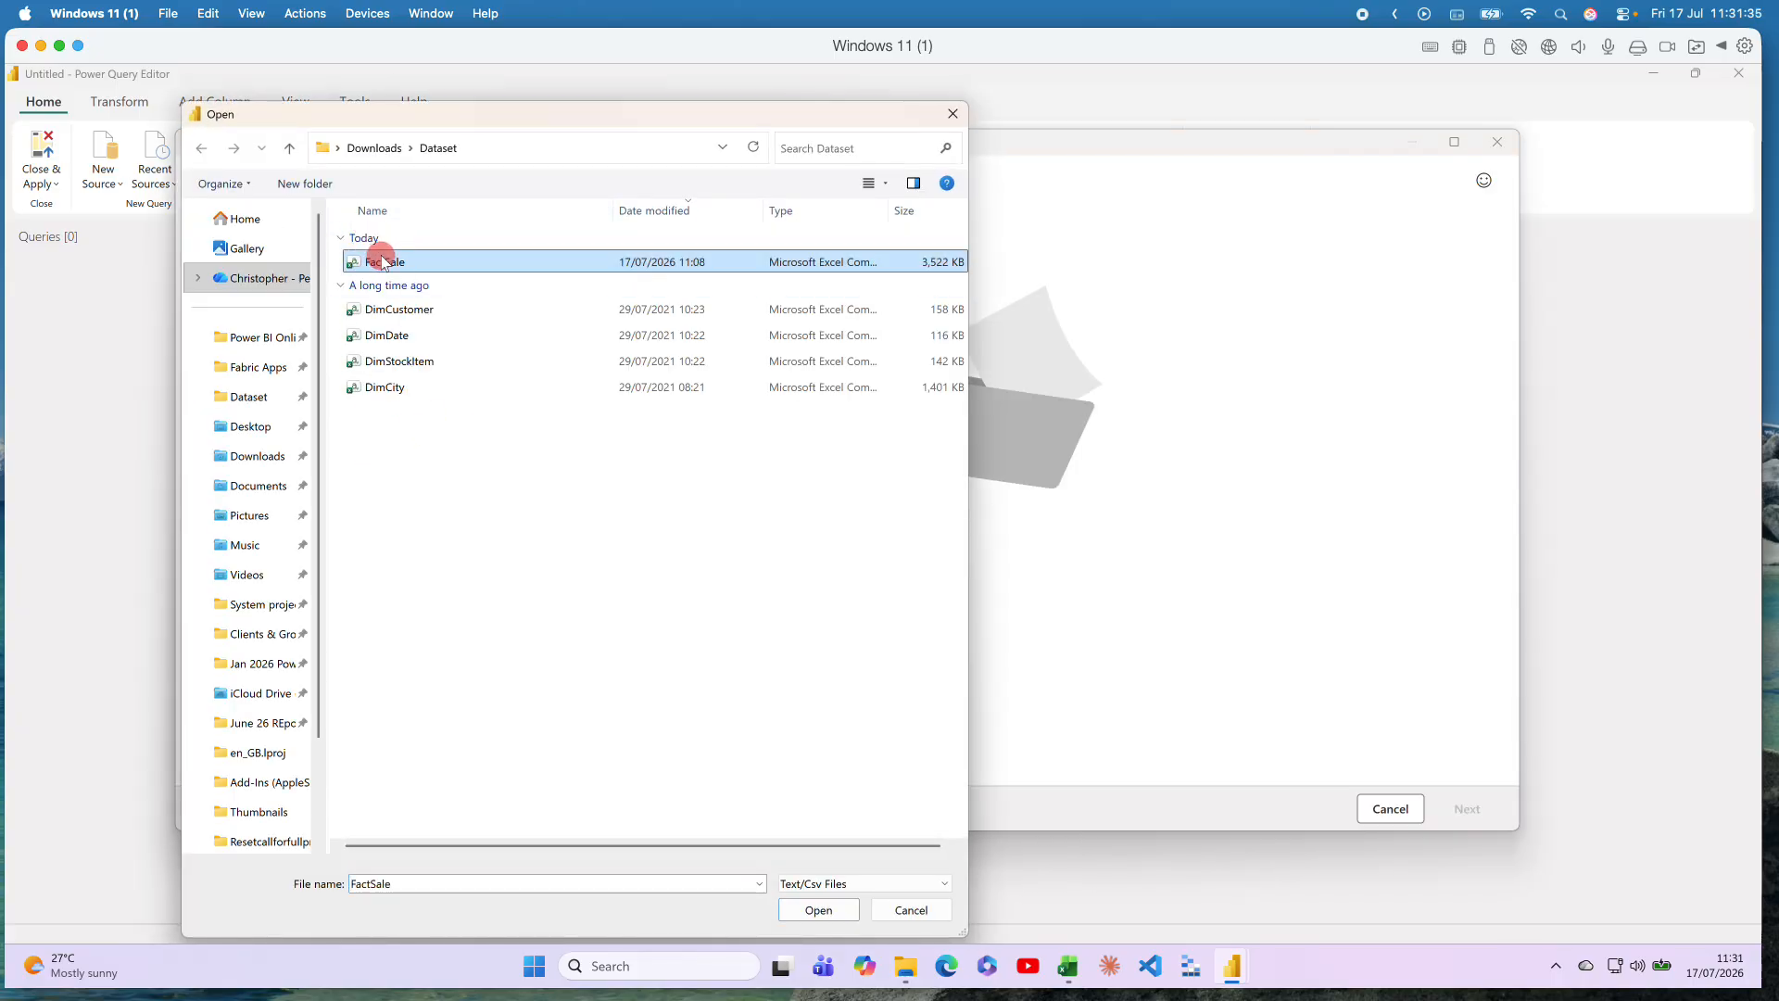
{"action": "double_click", "coordinate": [383, 262]}
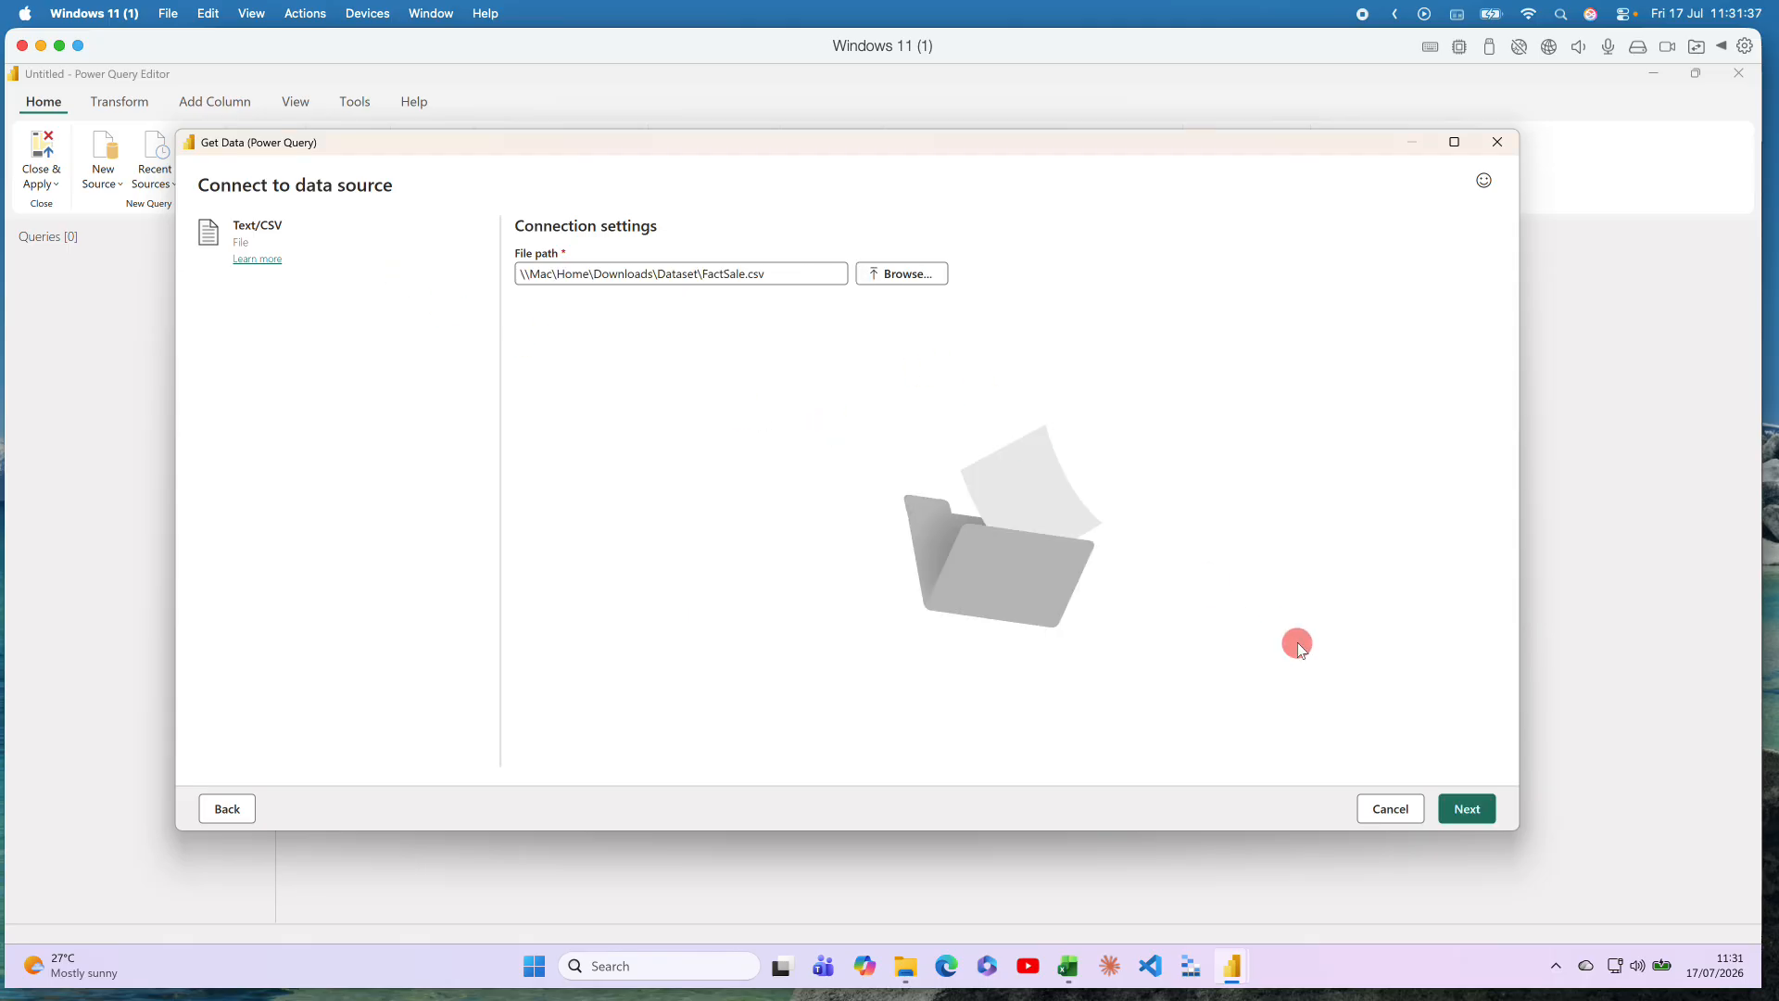
{"action": "left_click", "coordinate": [1466, 809]}
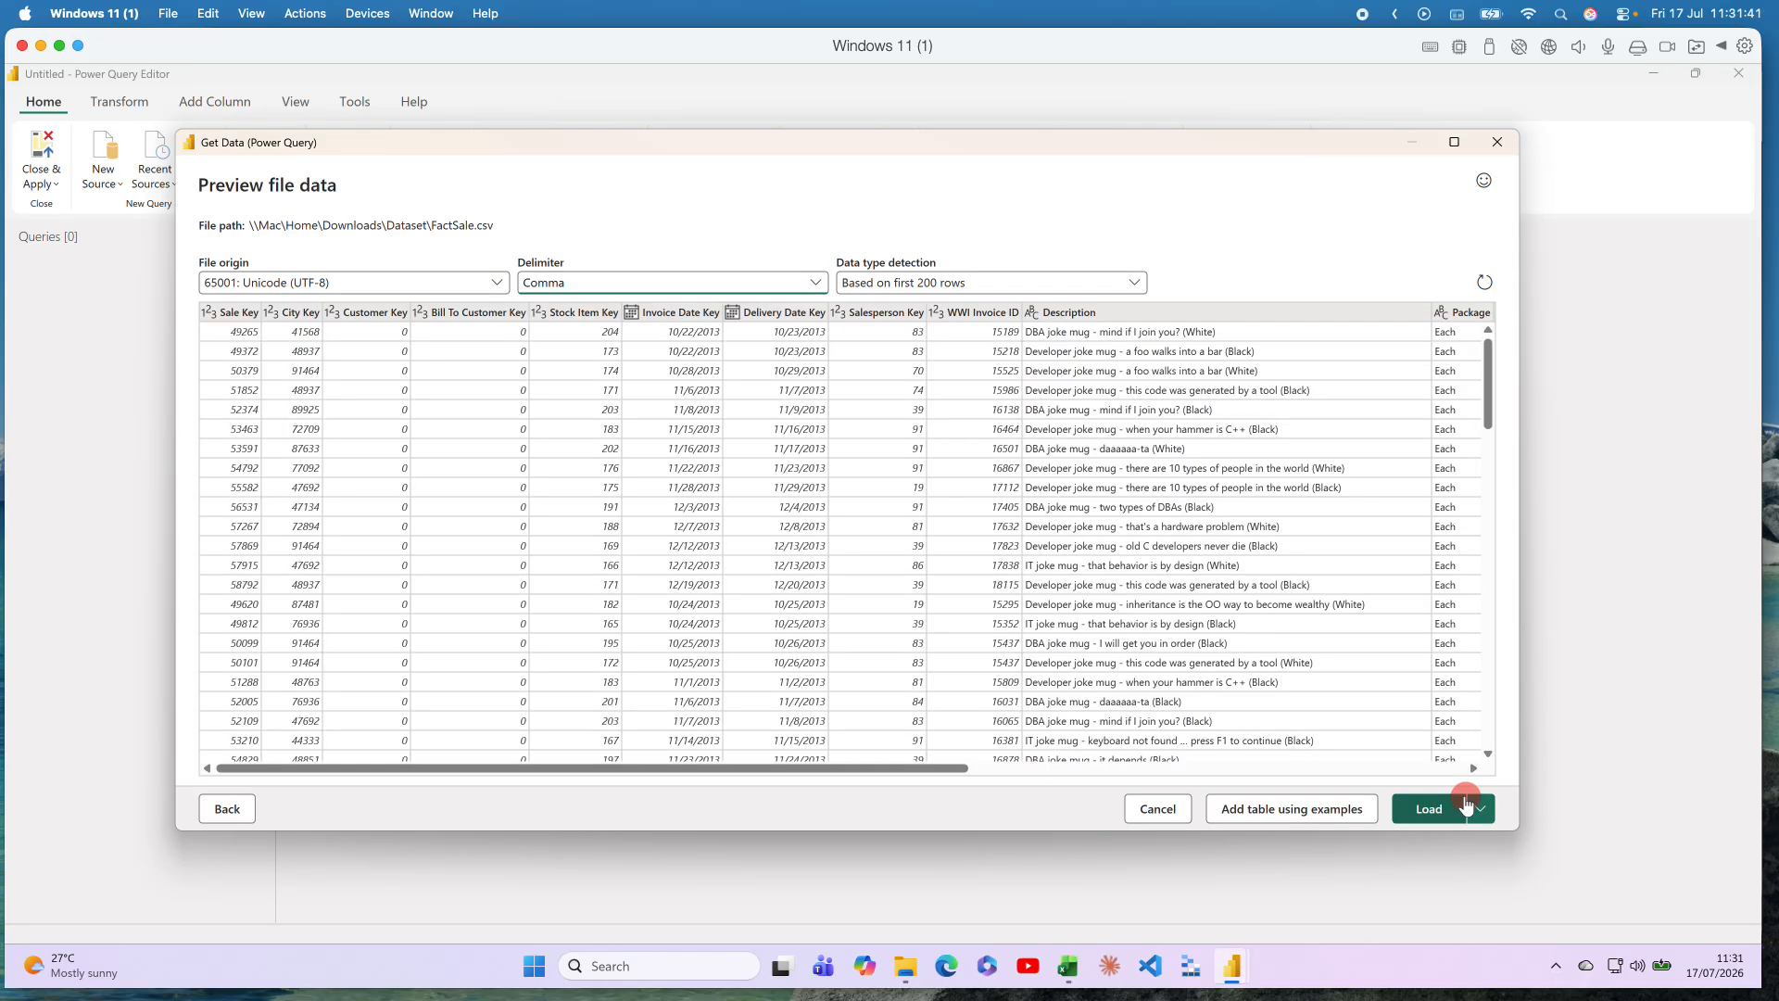
{"action": "left_click", "coordinate": [1480, 813]}
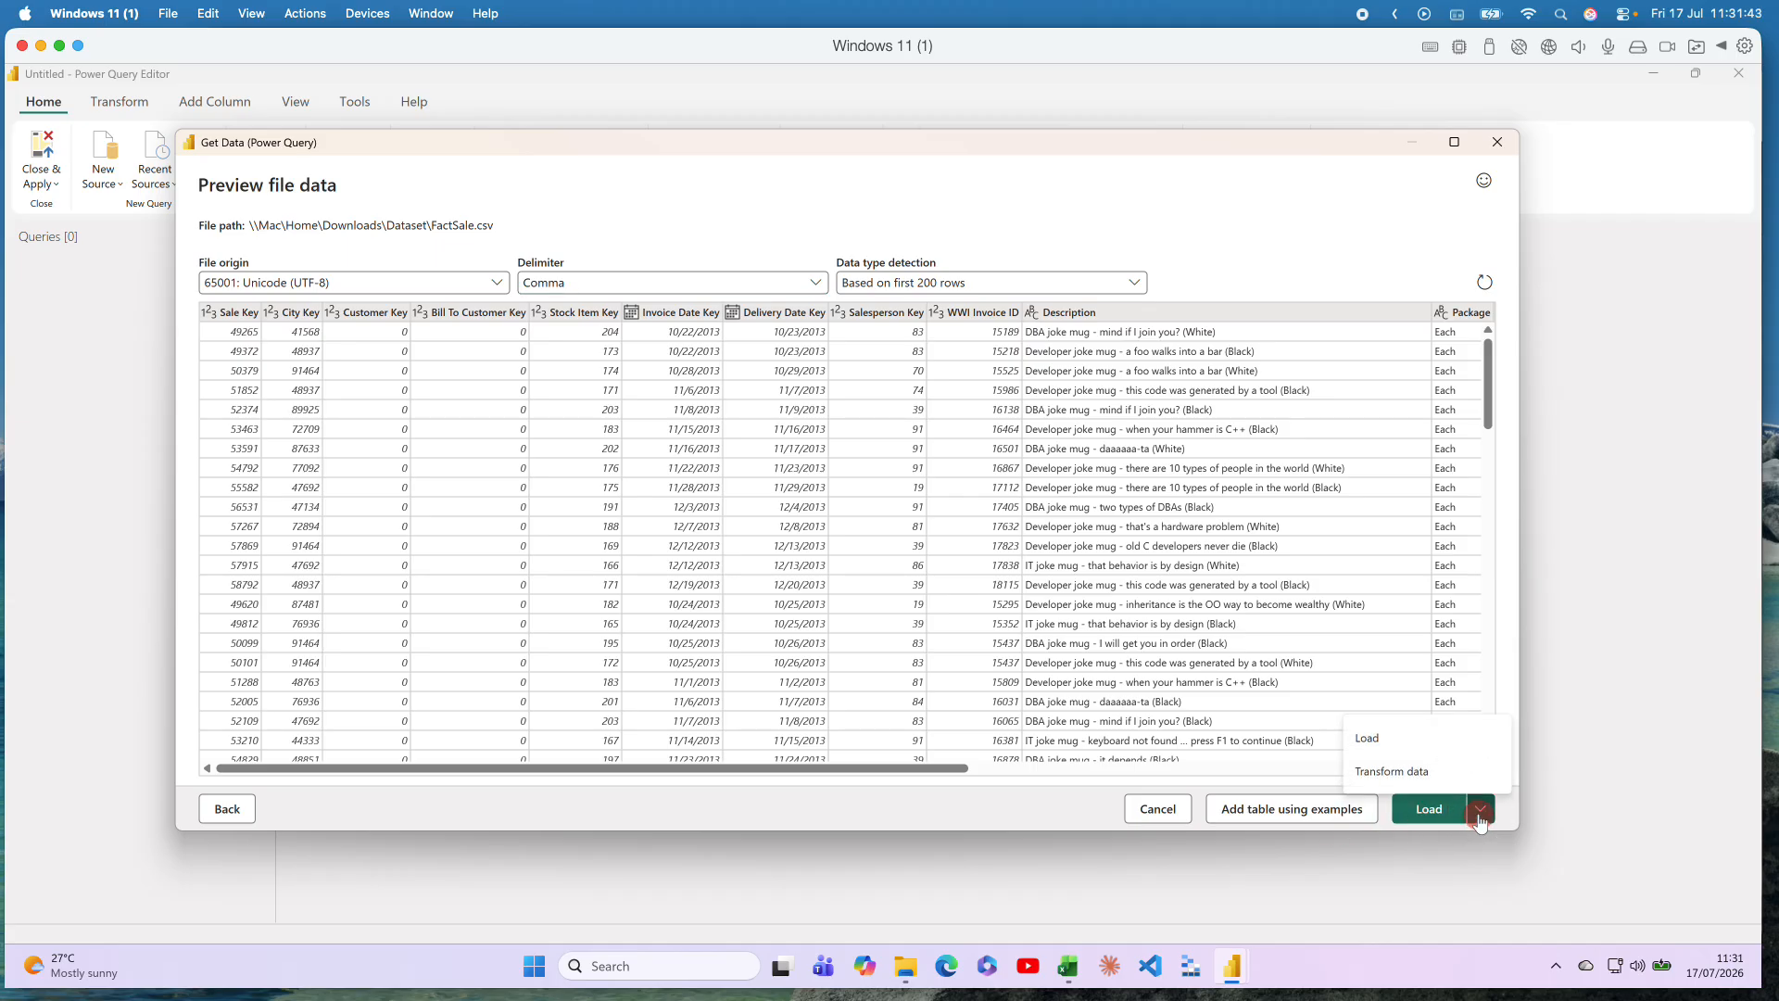
{"action": "left_click", "coordinate": [1388, 775]}
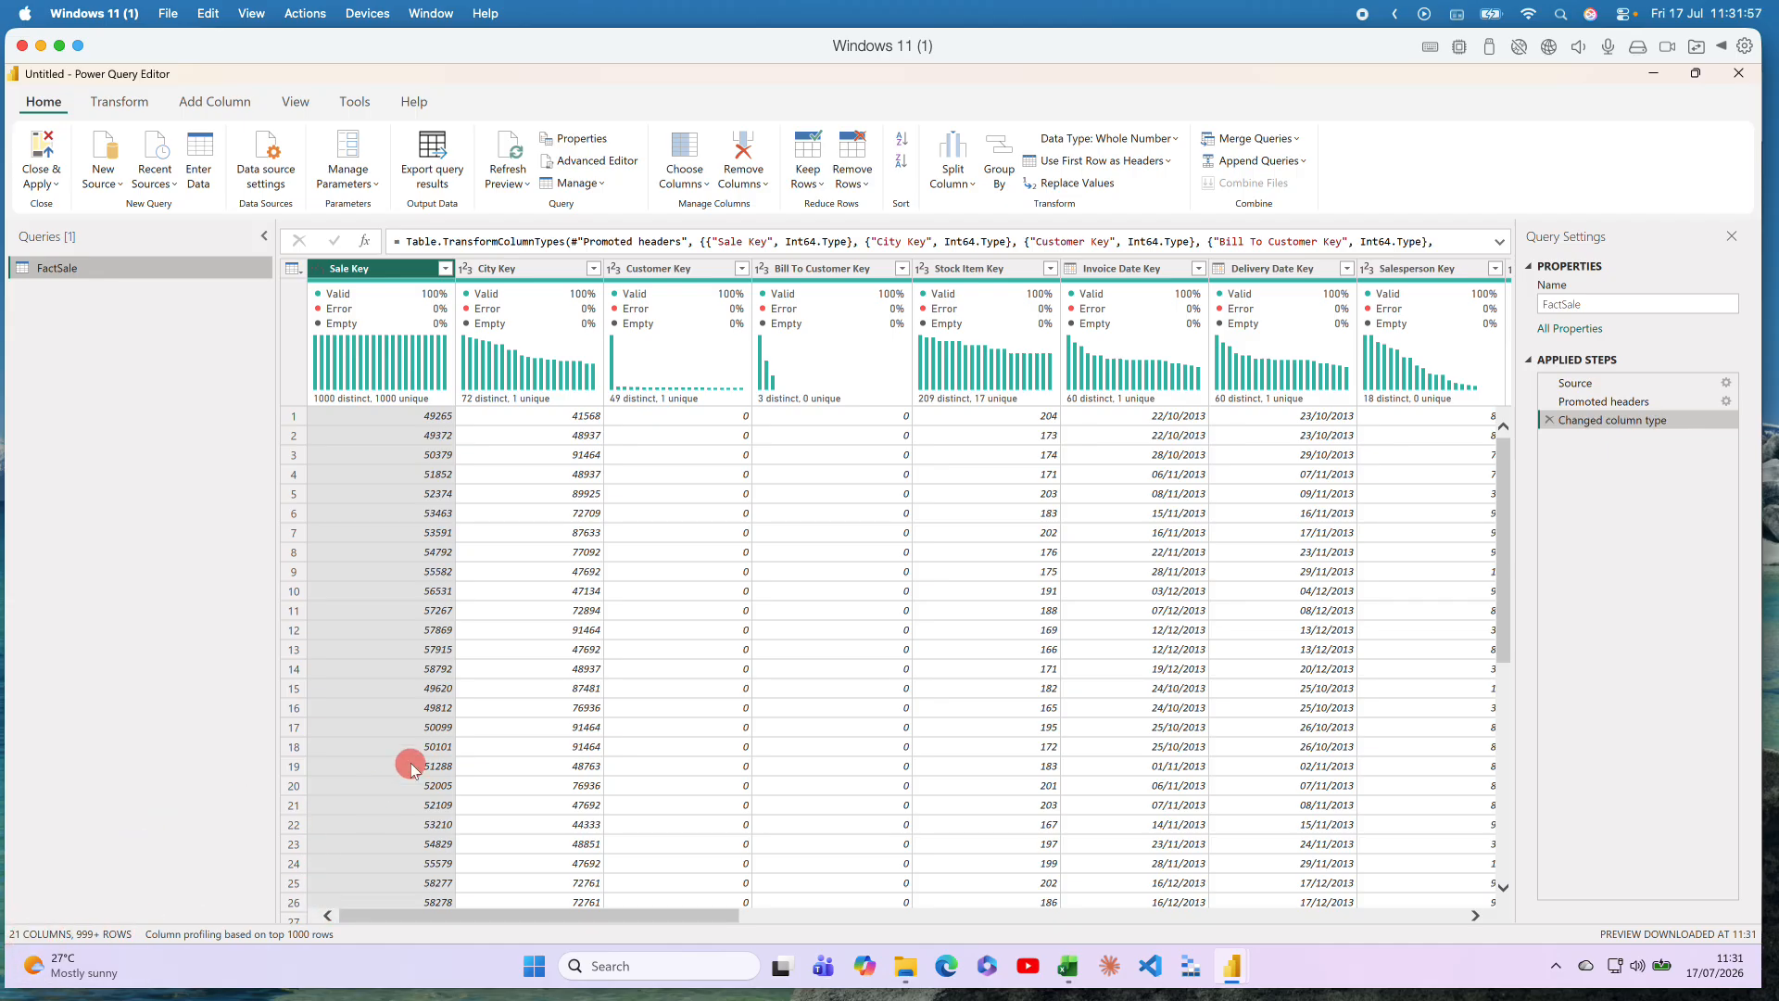
Switch to the FactSale file in Excel and add the headers Test1, Test2 and Test3 in V1:X1
{"action": "left_click_drag", "start_coordinate": [746, 913], "coordinate": [1501, 921]}
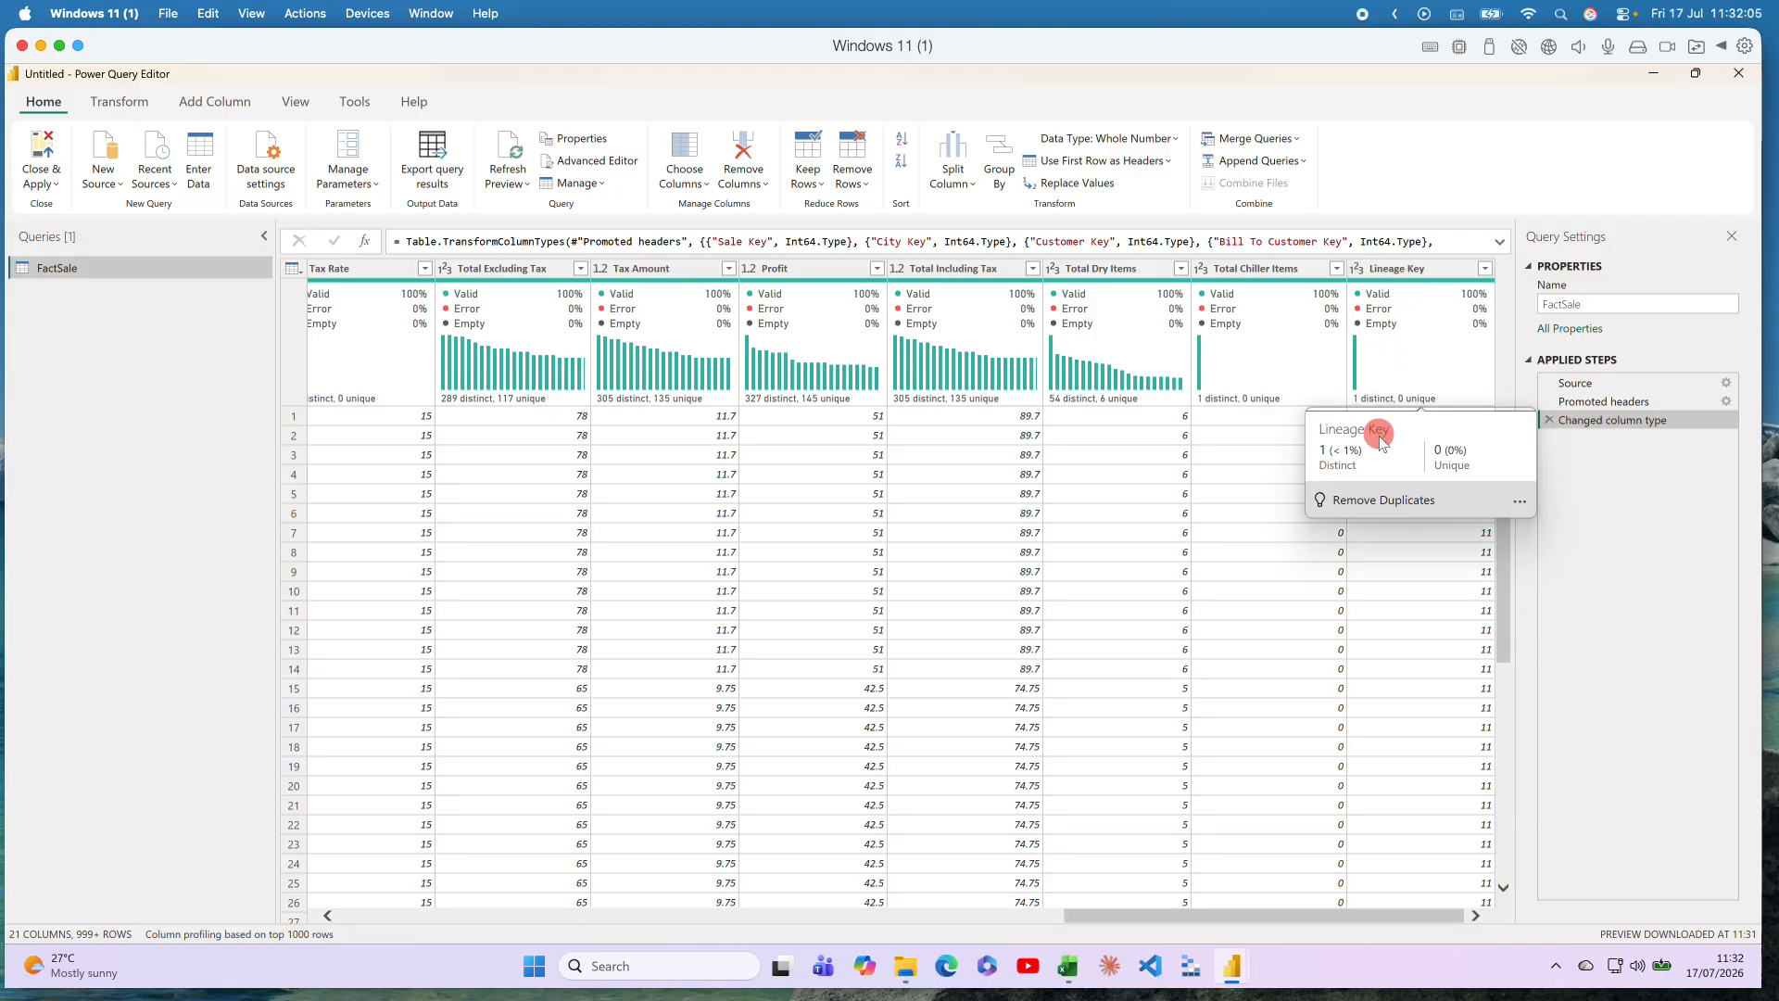
{"action": "mouse_move", "coordinate": [1075, 970]}
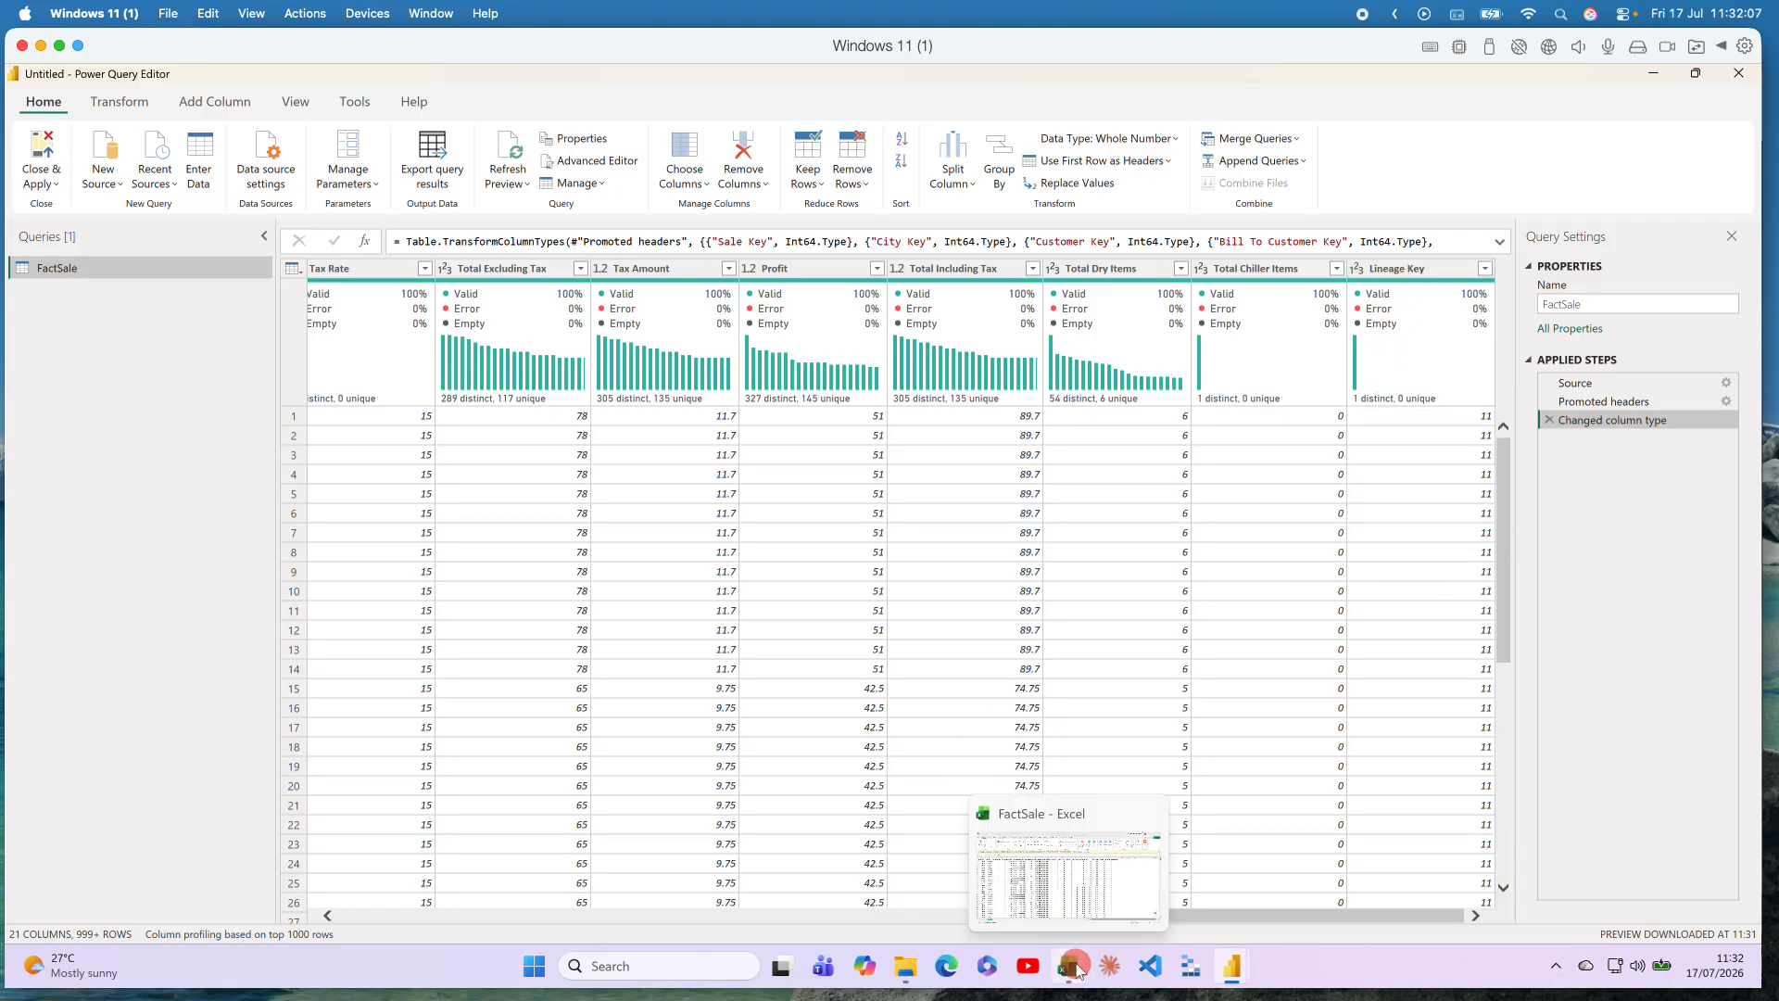
{"action": "left_click", "coordinate": [1075, 815]}
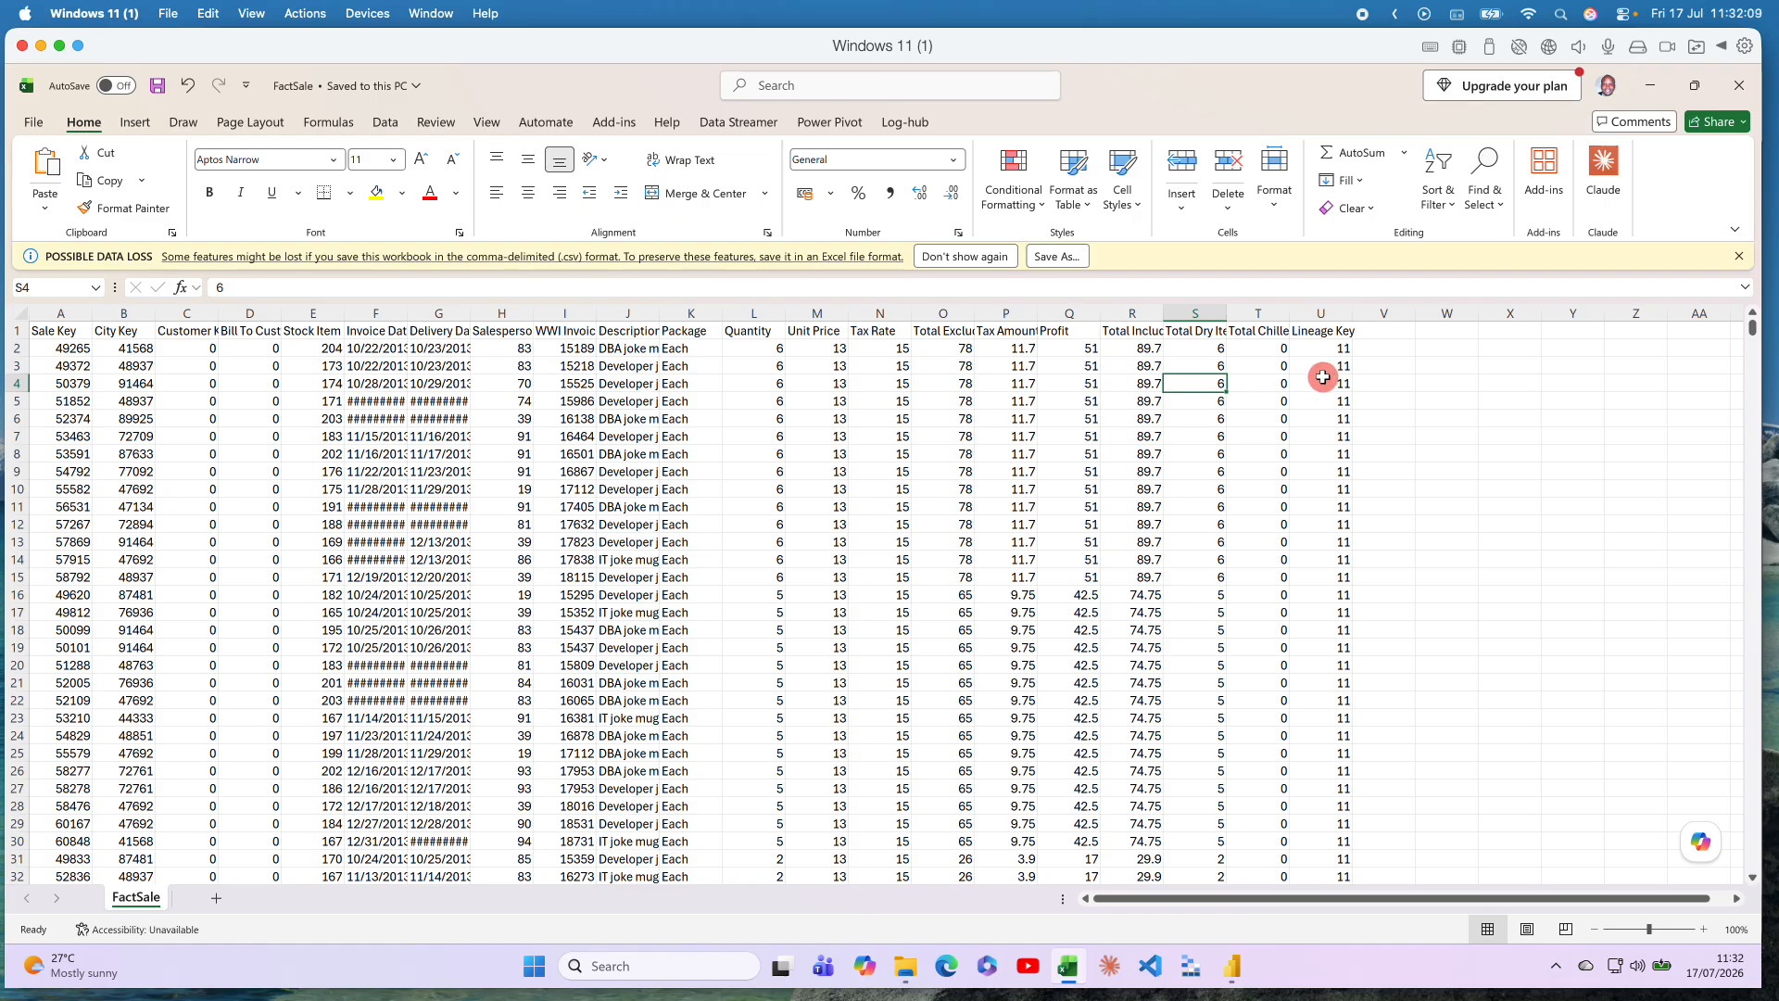
{"action": "left_click", "coordinate": [1386, 331]}
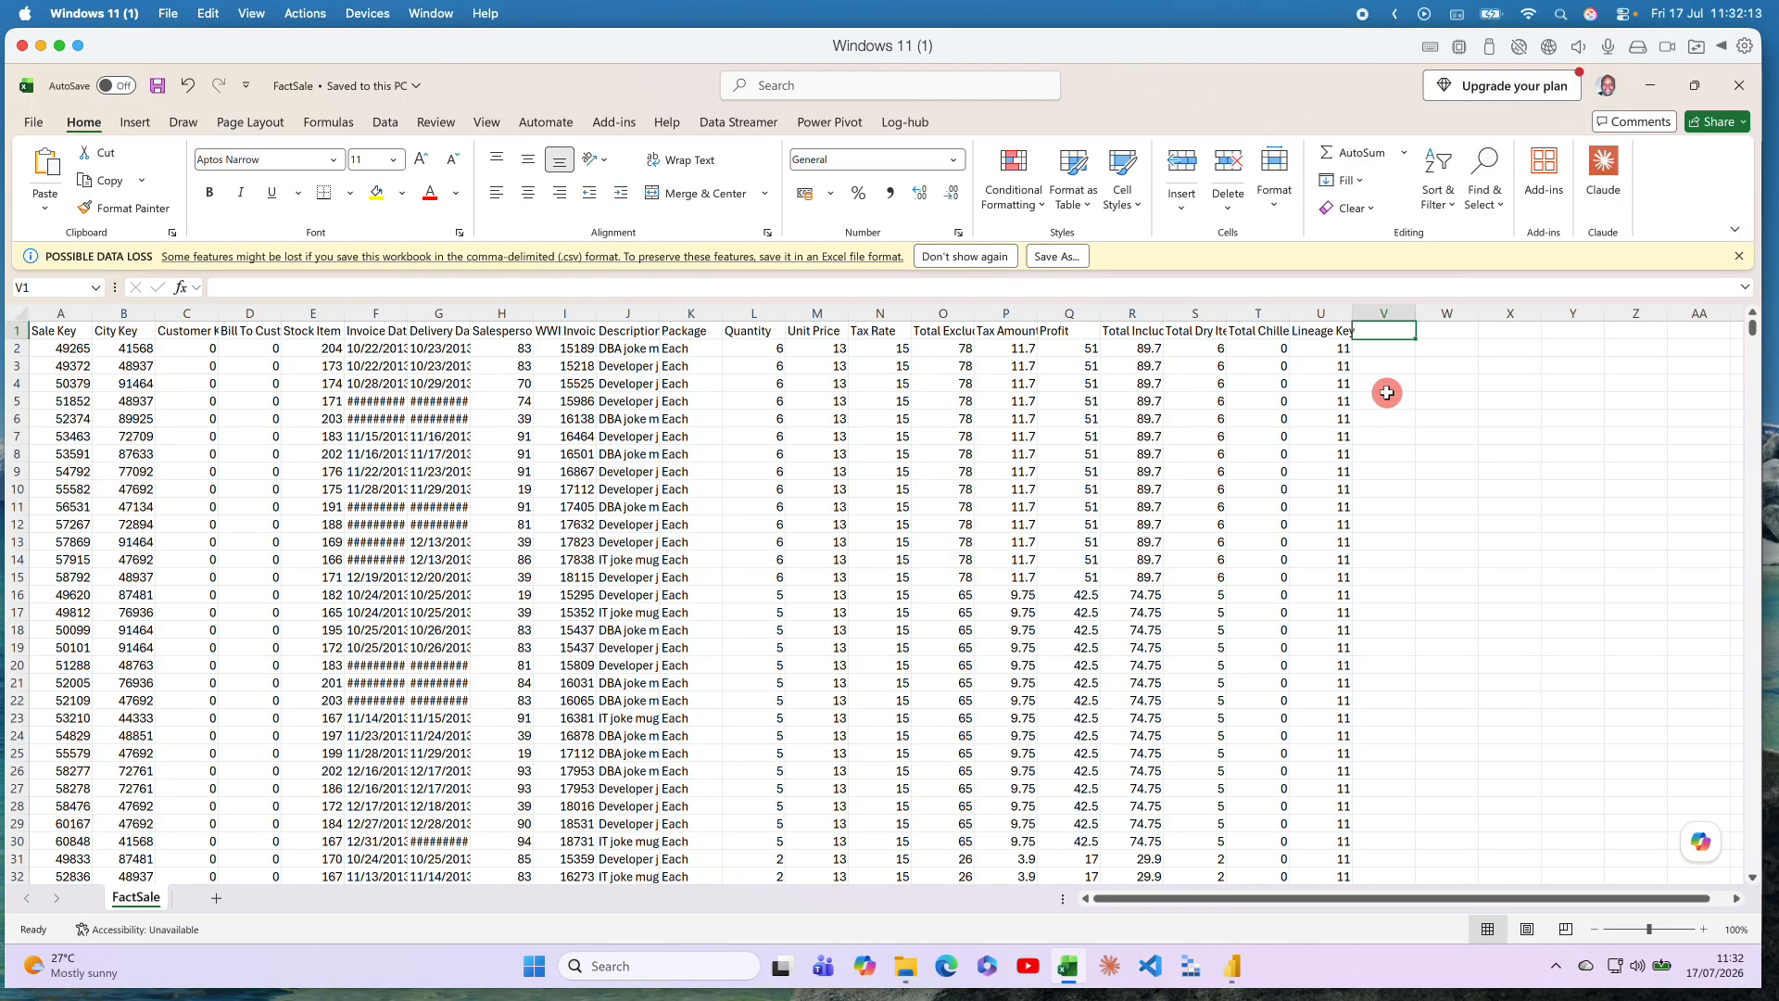
{"action": "type", "text": "Test1"}
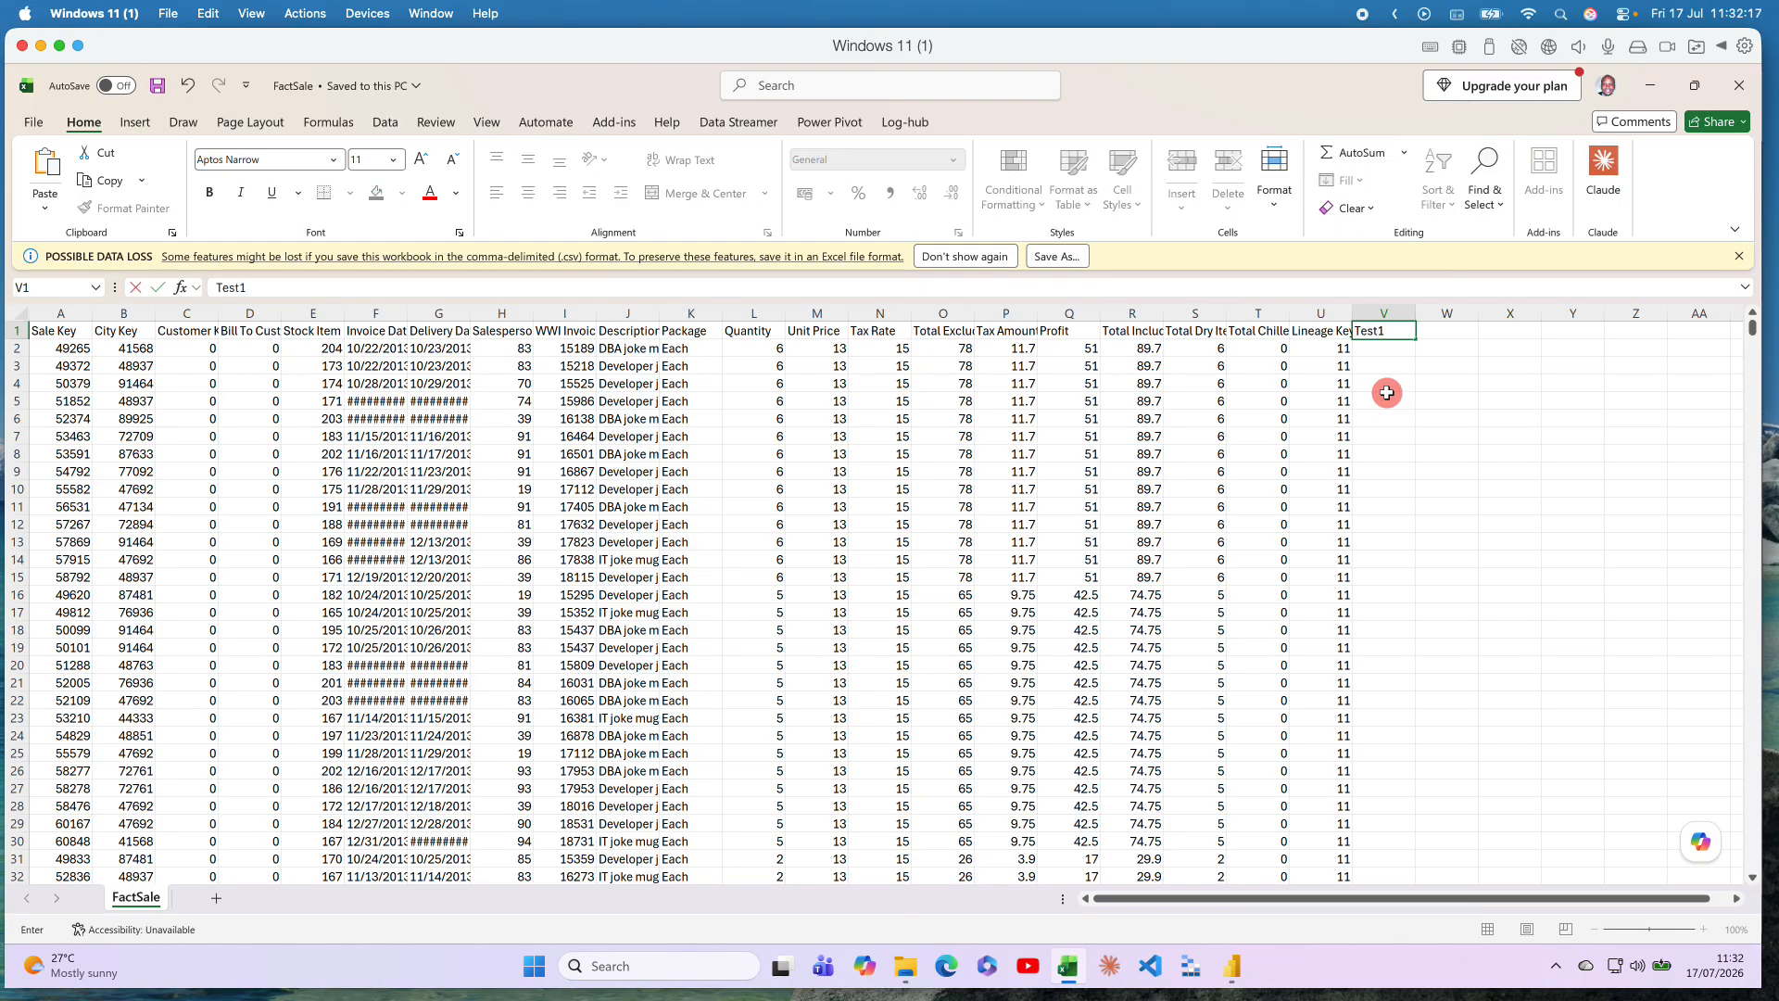
{"action": "key", "text": "Return"}
{"action": "left_click", "coordinate": [1404, 332]}
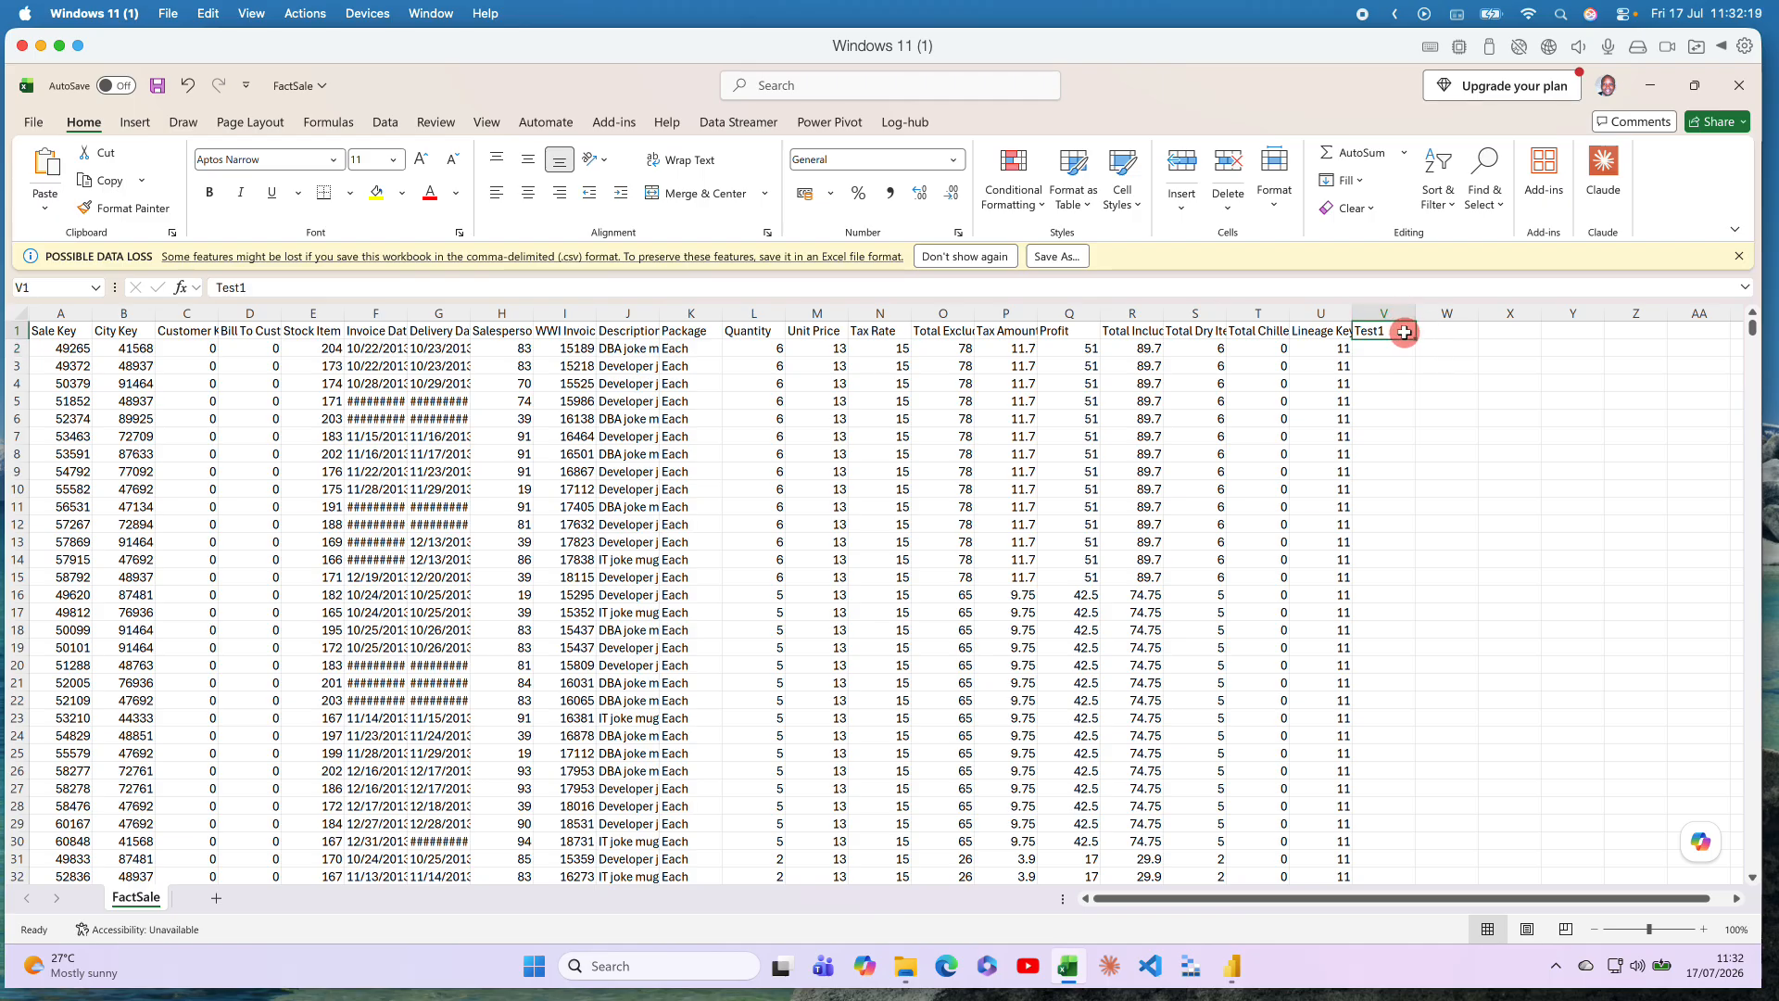
{"action": "left_click_drag", "start_coordinate": [1412, 336], "coordinate": [1509, 343]}
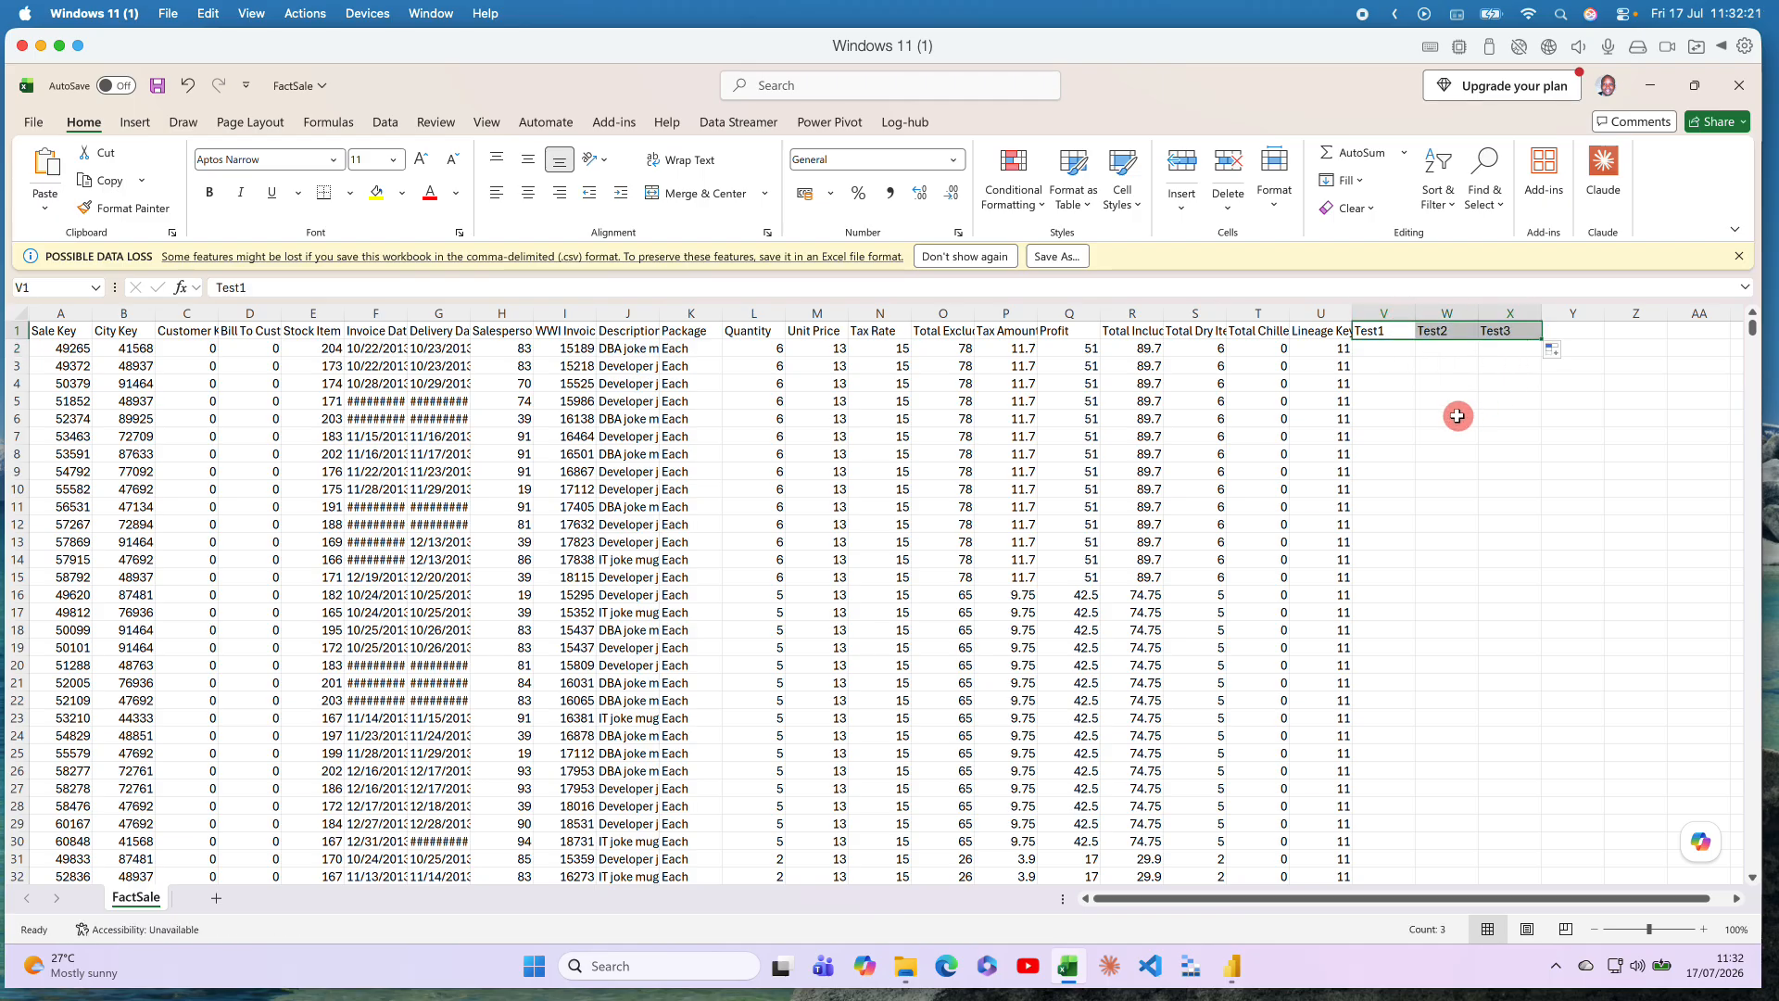
Enter 234 in V3, 333 in X9 and 444 in W13, and save the FactSale file
{"action": "left_click", "coordinate": [1403, 366]}
{"action": "type", "text": "234"}
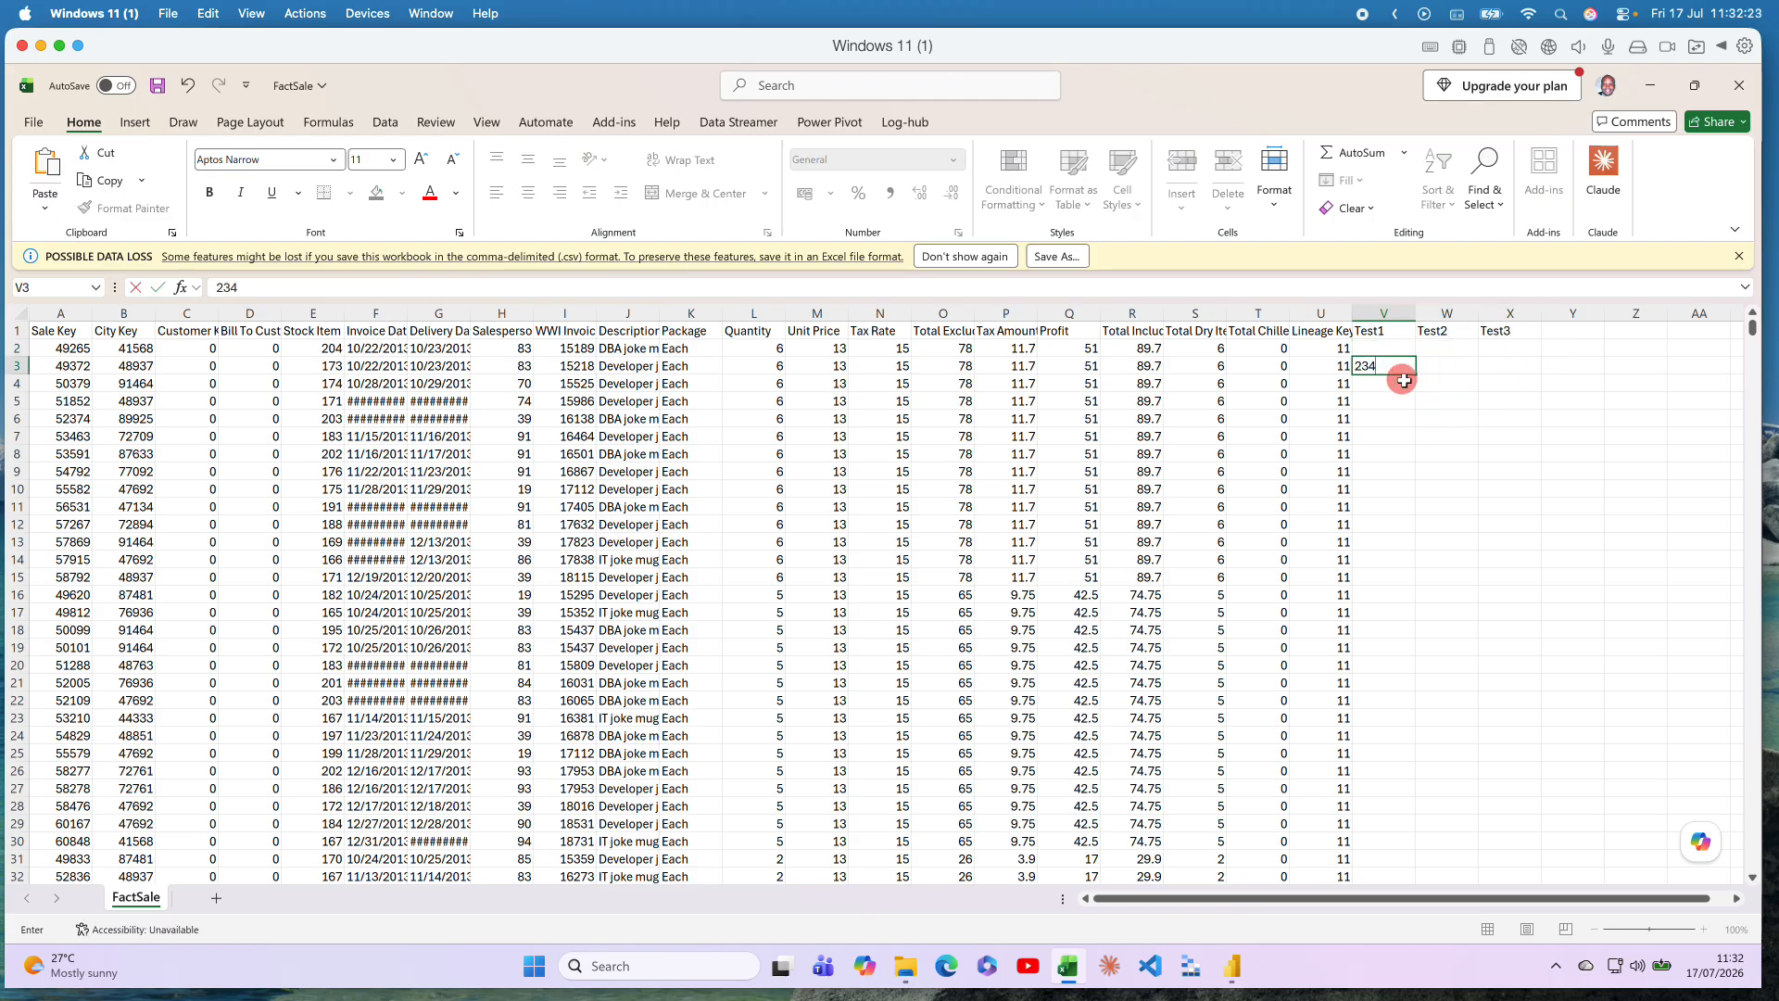
{"action": "left_click", "coordinate": [1488, 466]}
{"action": "type", "text": "333"}
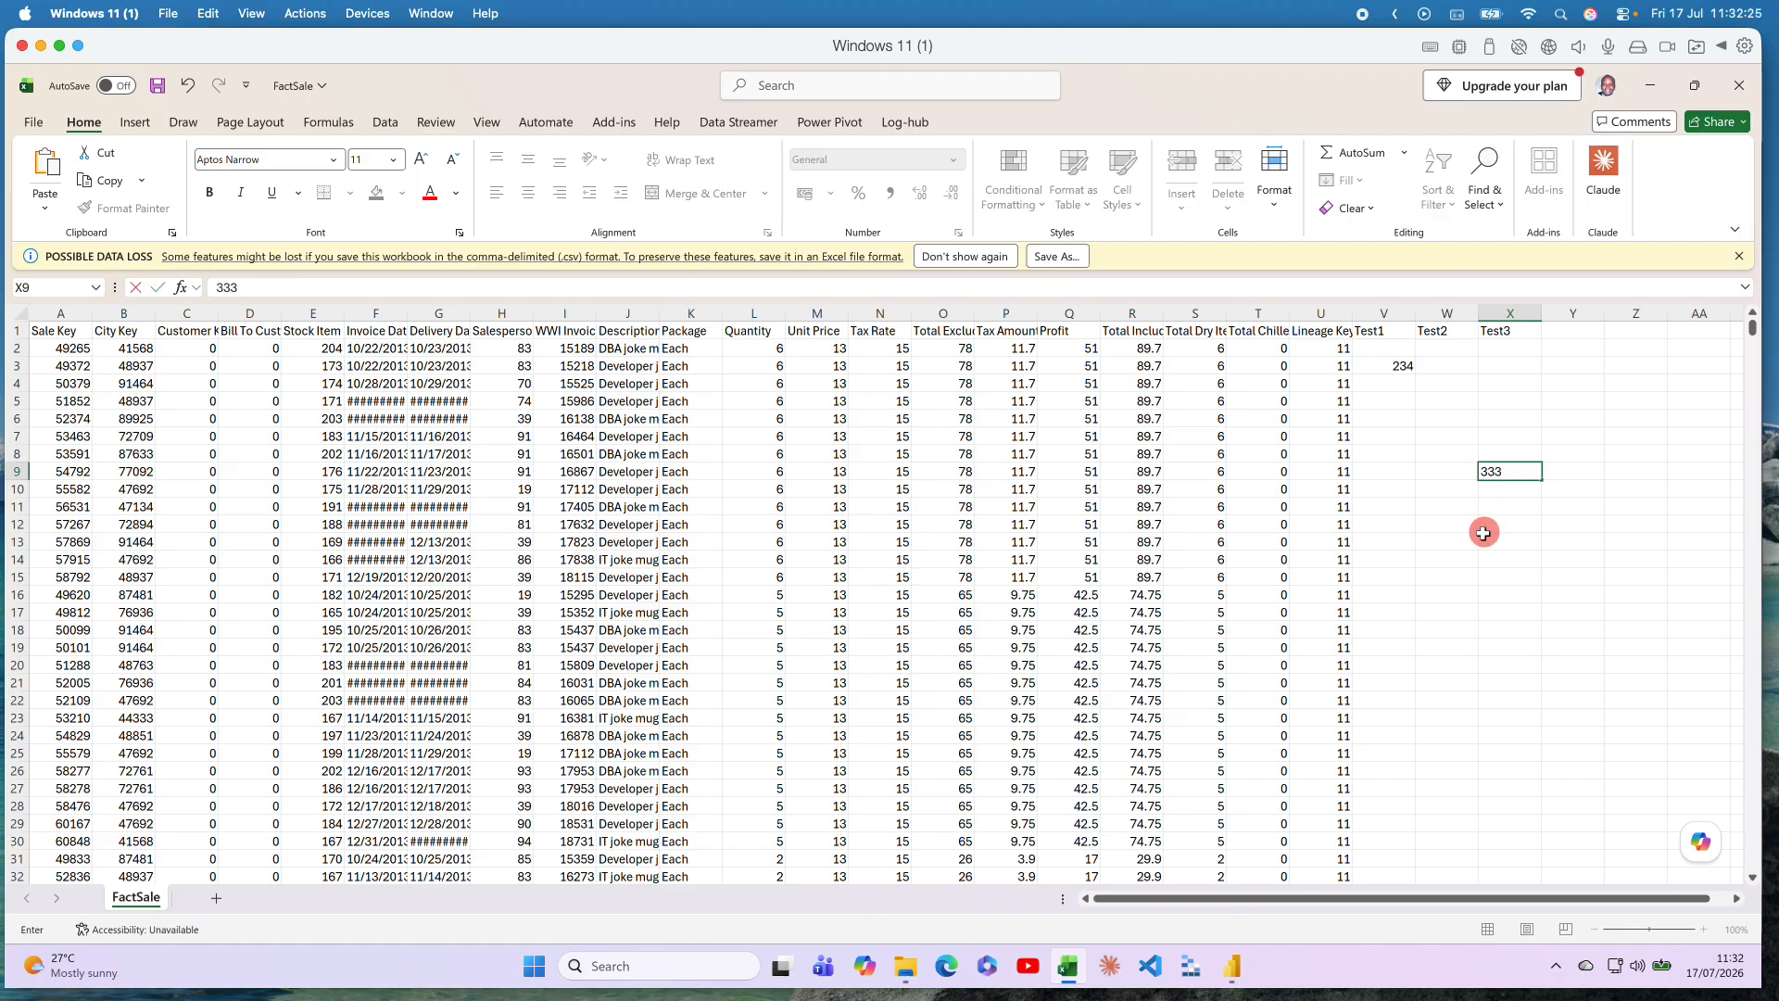
{"action": "left_click", "coordinate": [1473, 543]}
{"action": "type", "text": "444"}
{"action": "left_click", "coordinate": [1434, 647]}
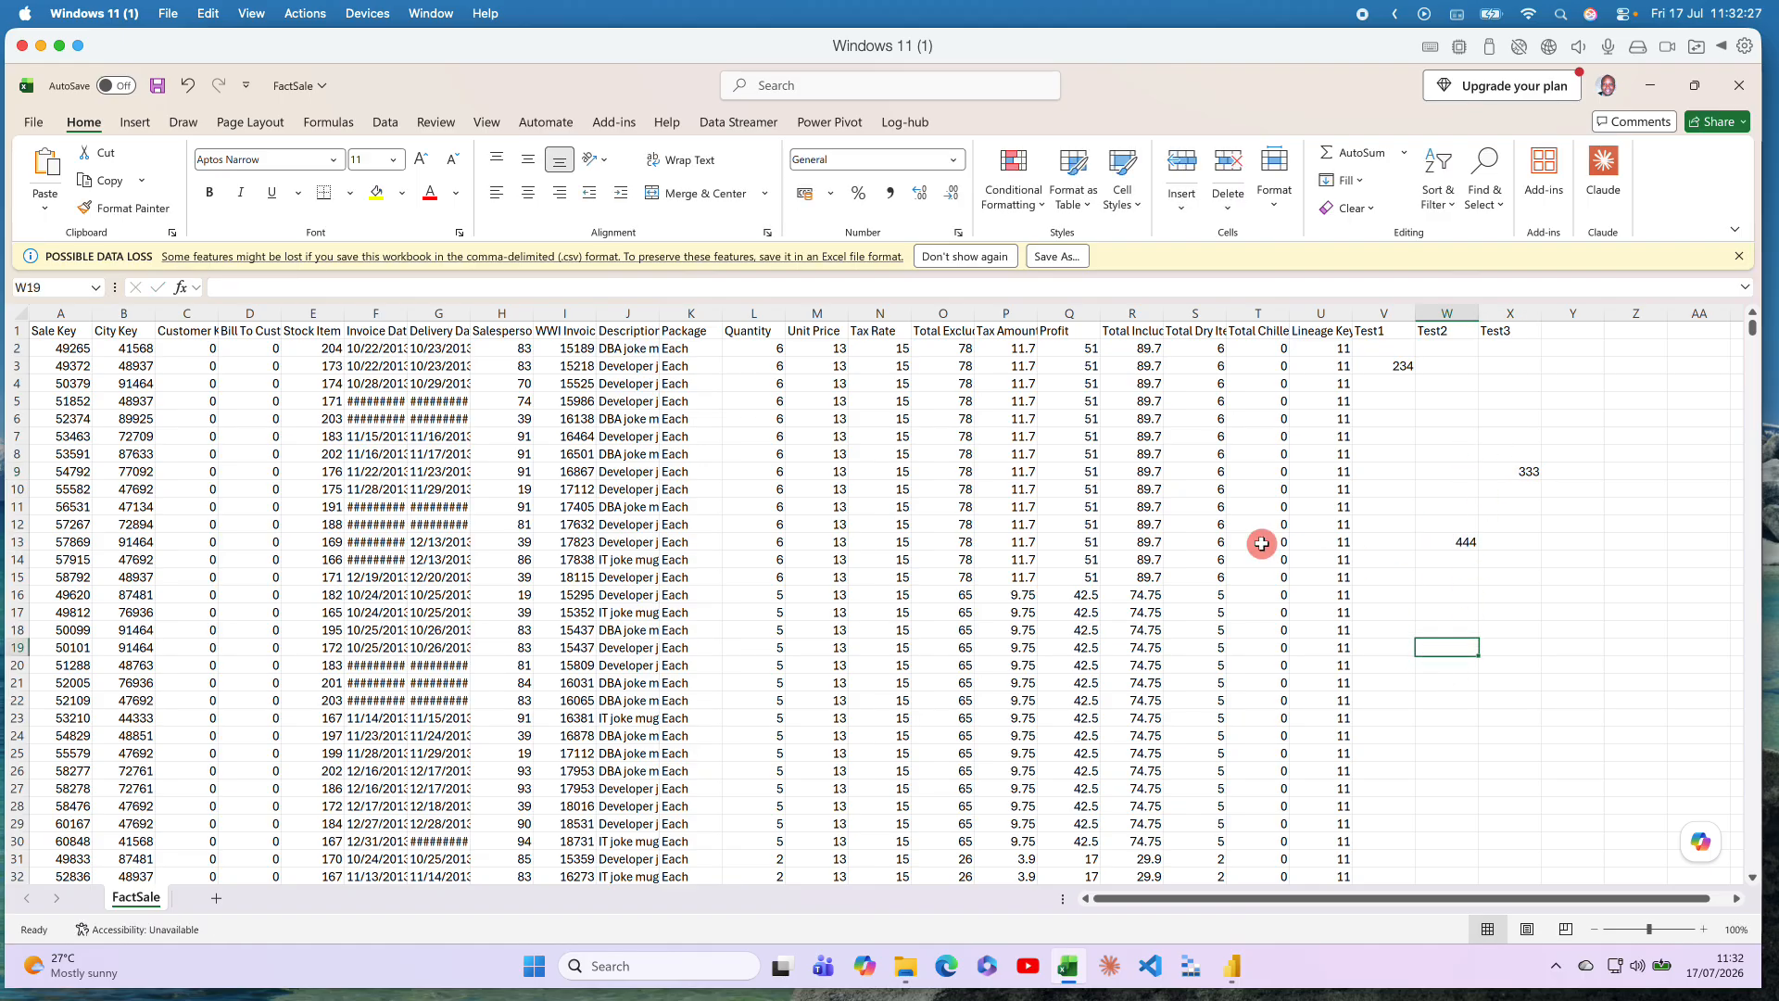
{"action": "key", "text": "ctrl+s"}
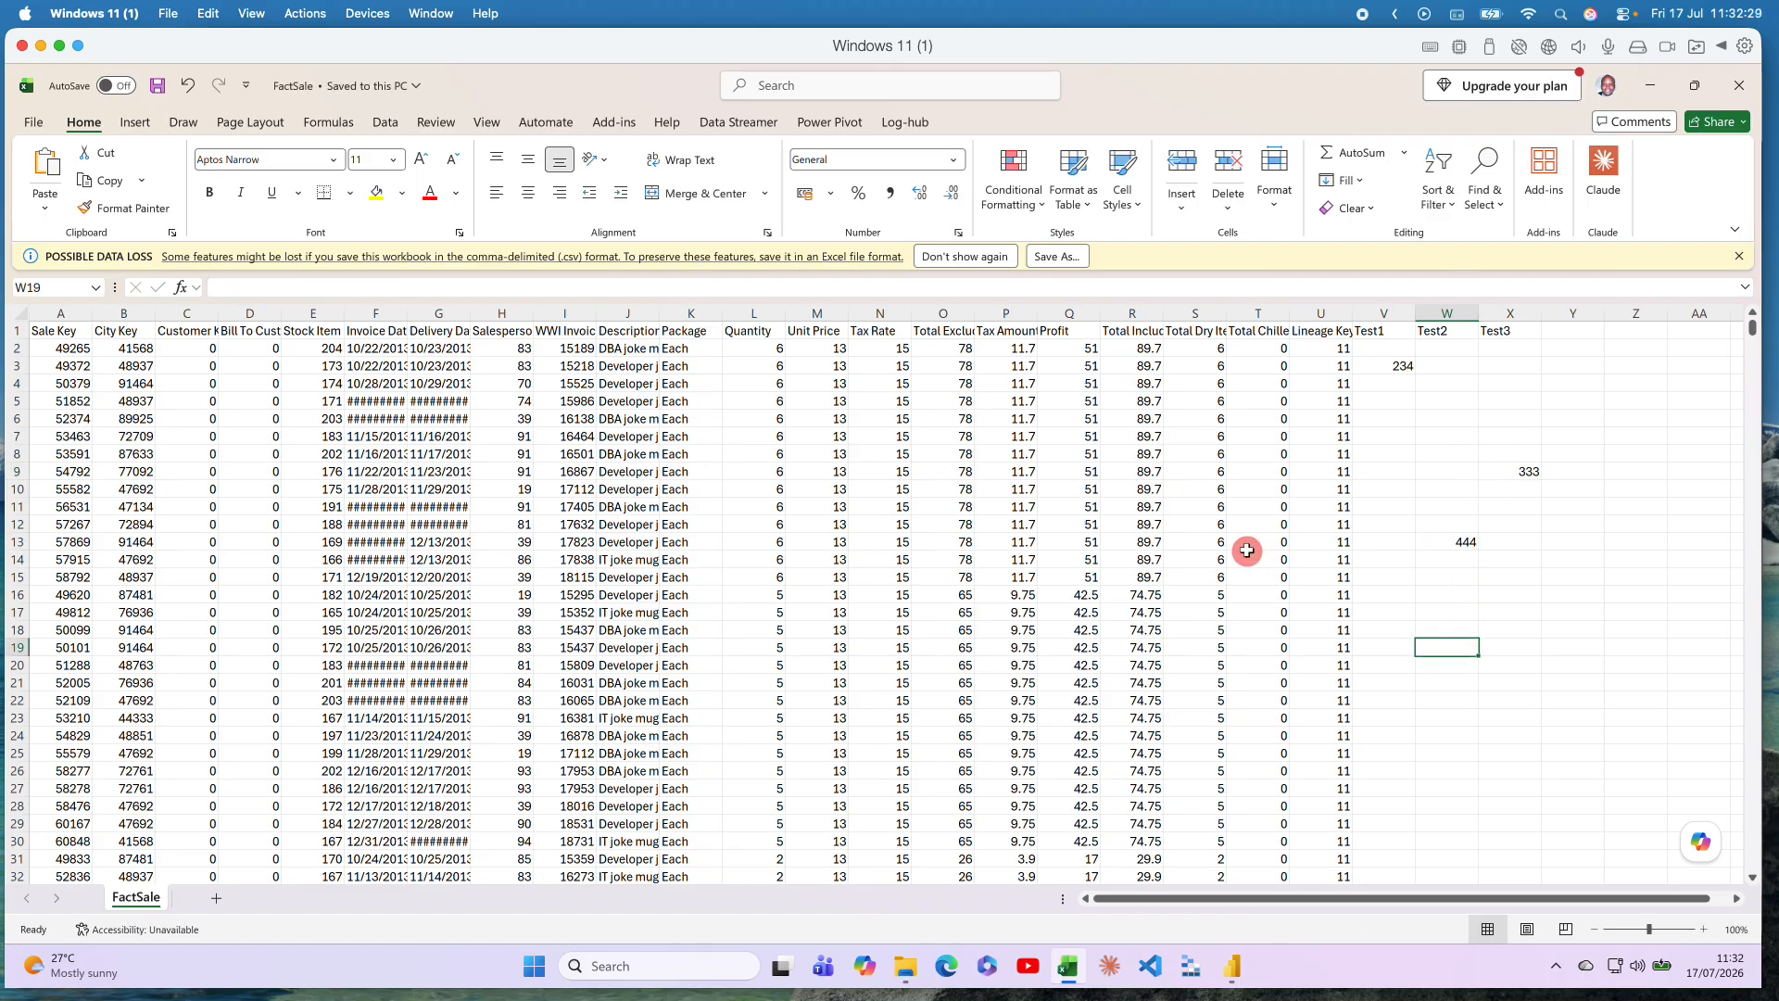
Switch back to the Power Query Editor, refresh all queries and check the last columns of FactSale
{"action": "left_click", "coordinate": [1228, 966]}
{"action": "left_click", "coordinate": [1290, 854]}
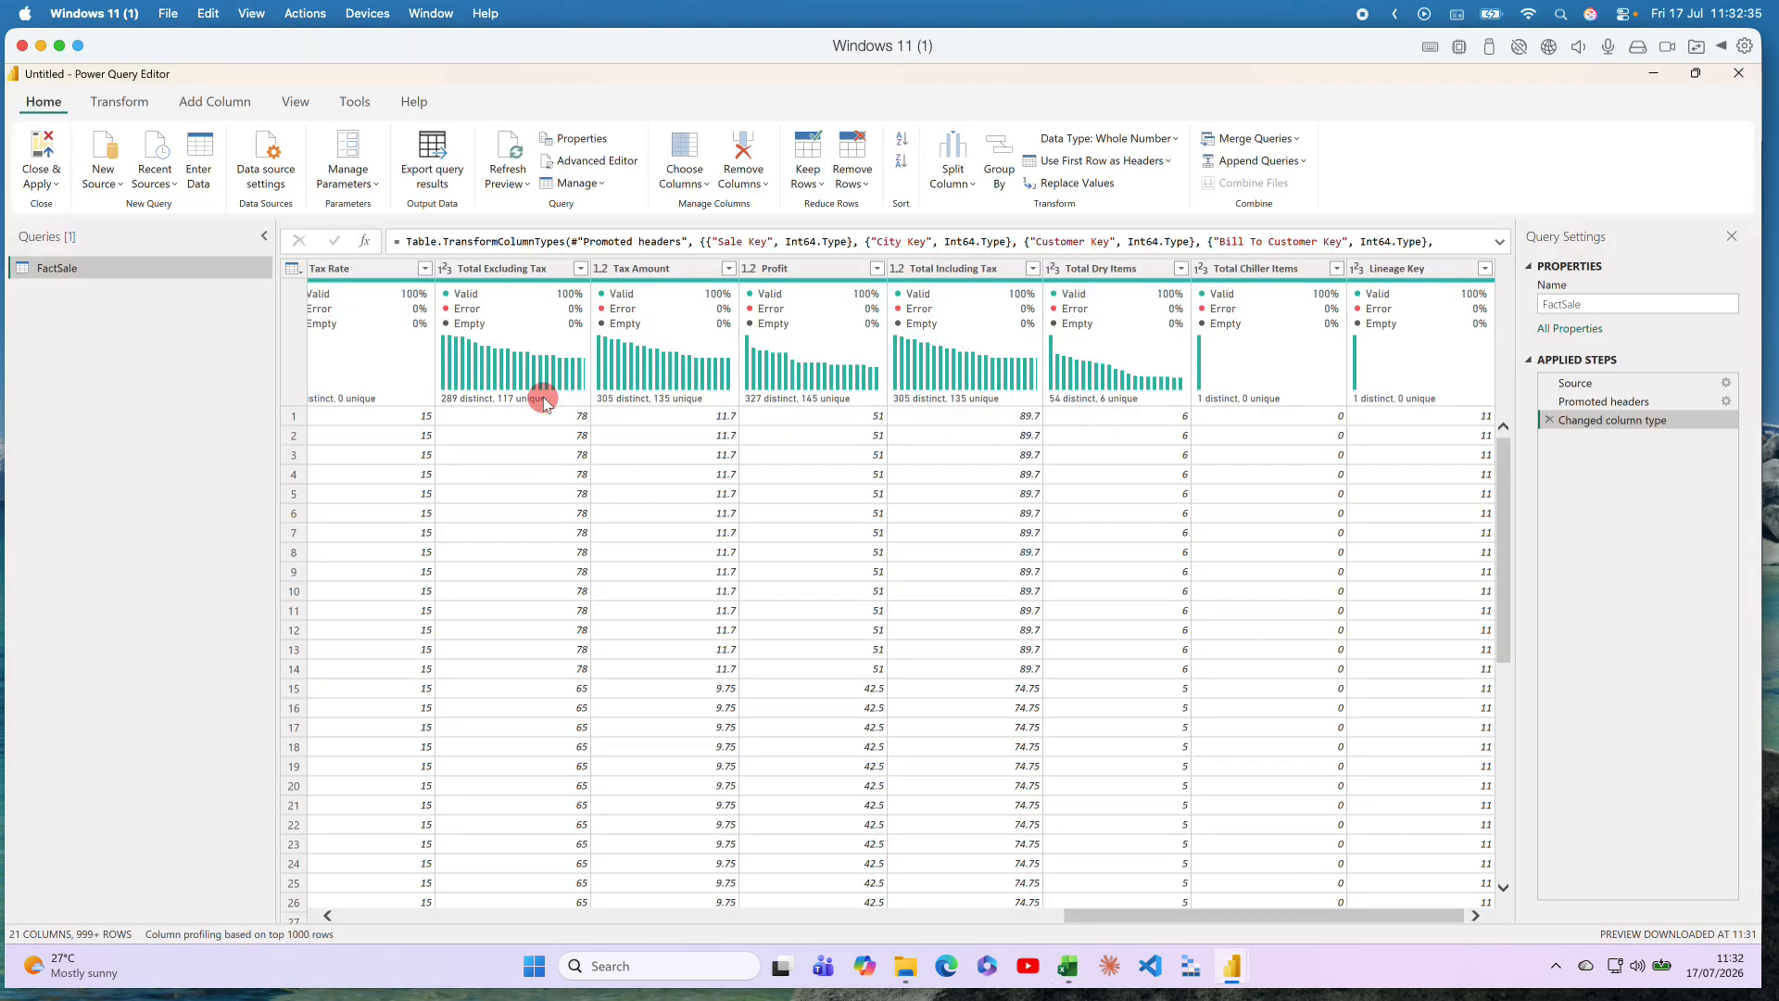
{"action": "left_click", "coordinate": [507, 183]}
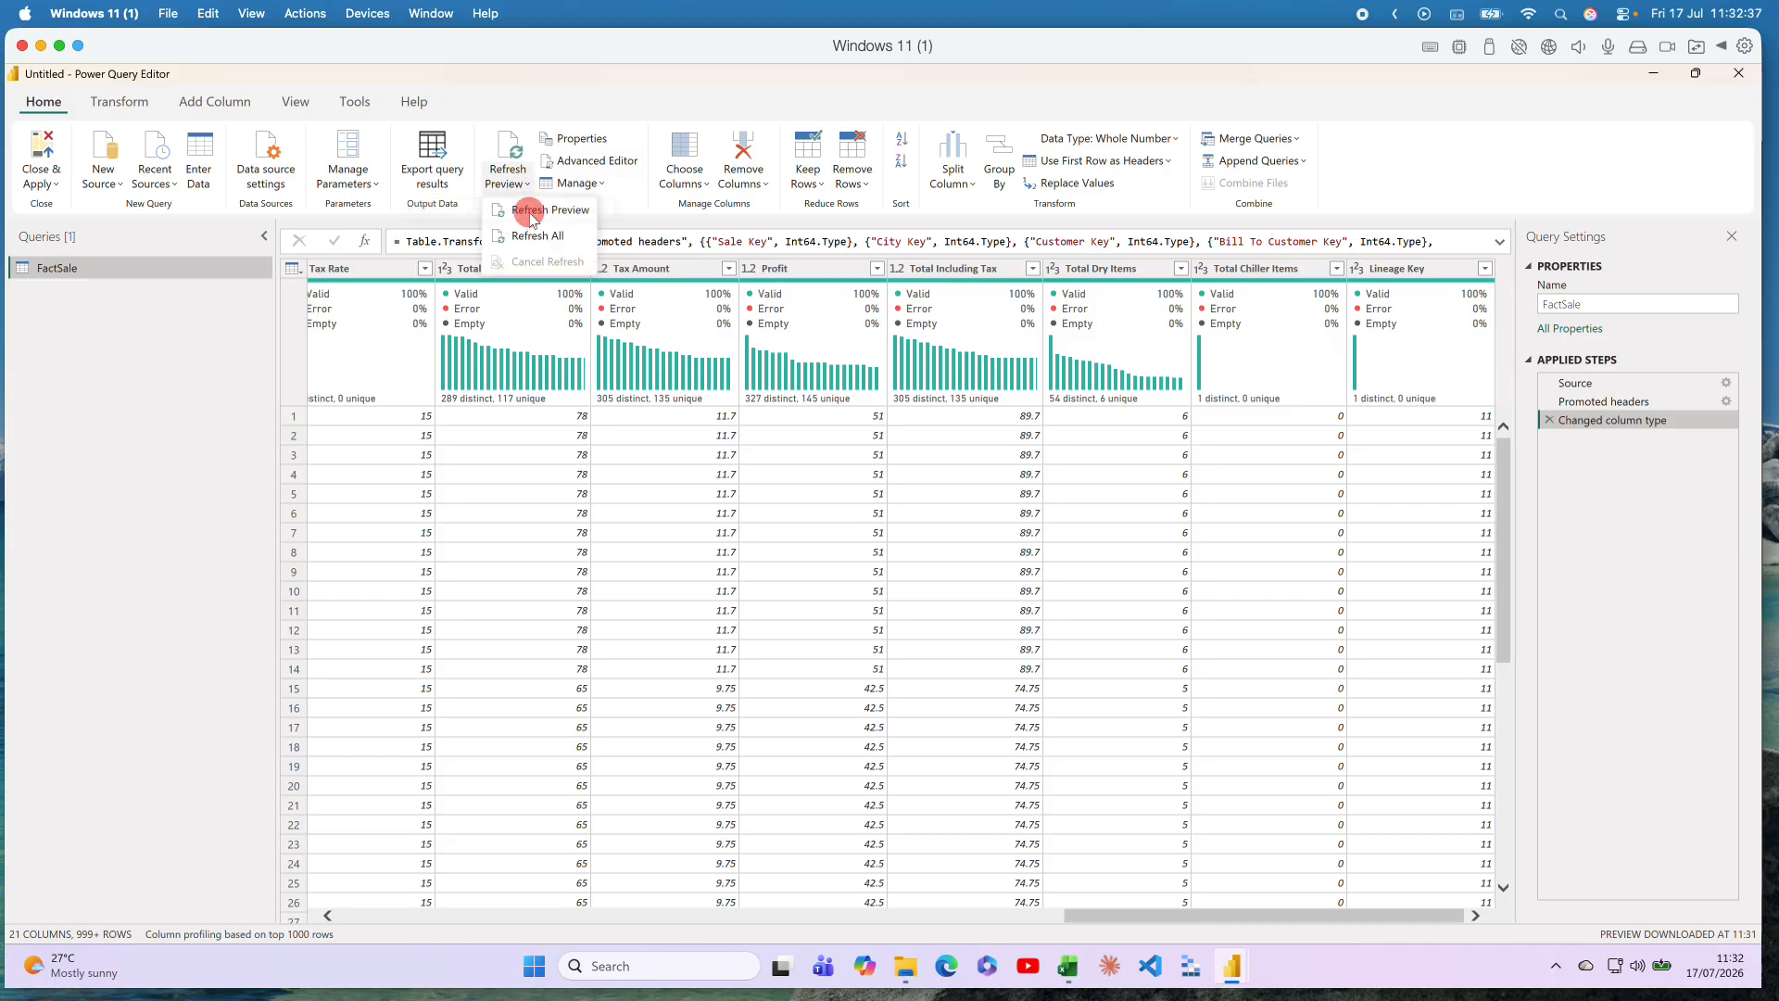
{"action": "left_click", "coordinate": [550, 232]}
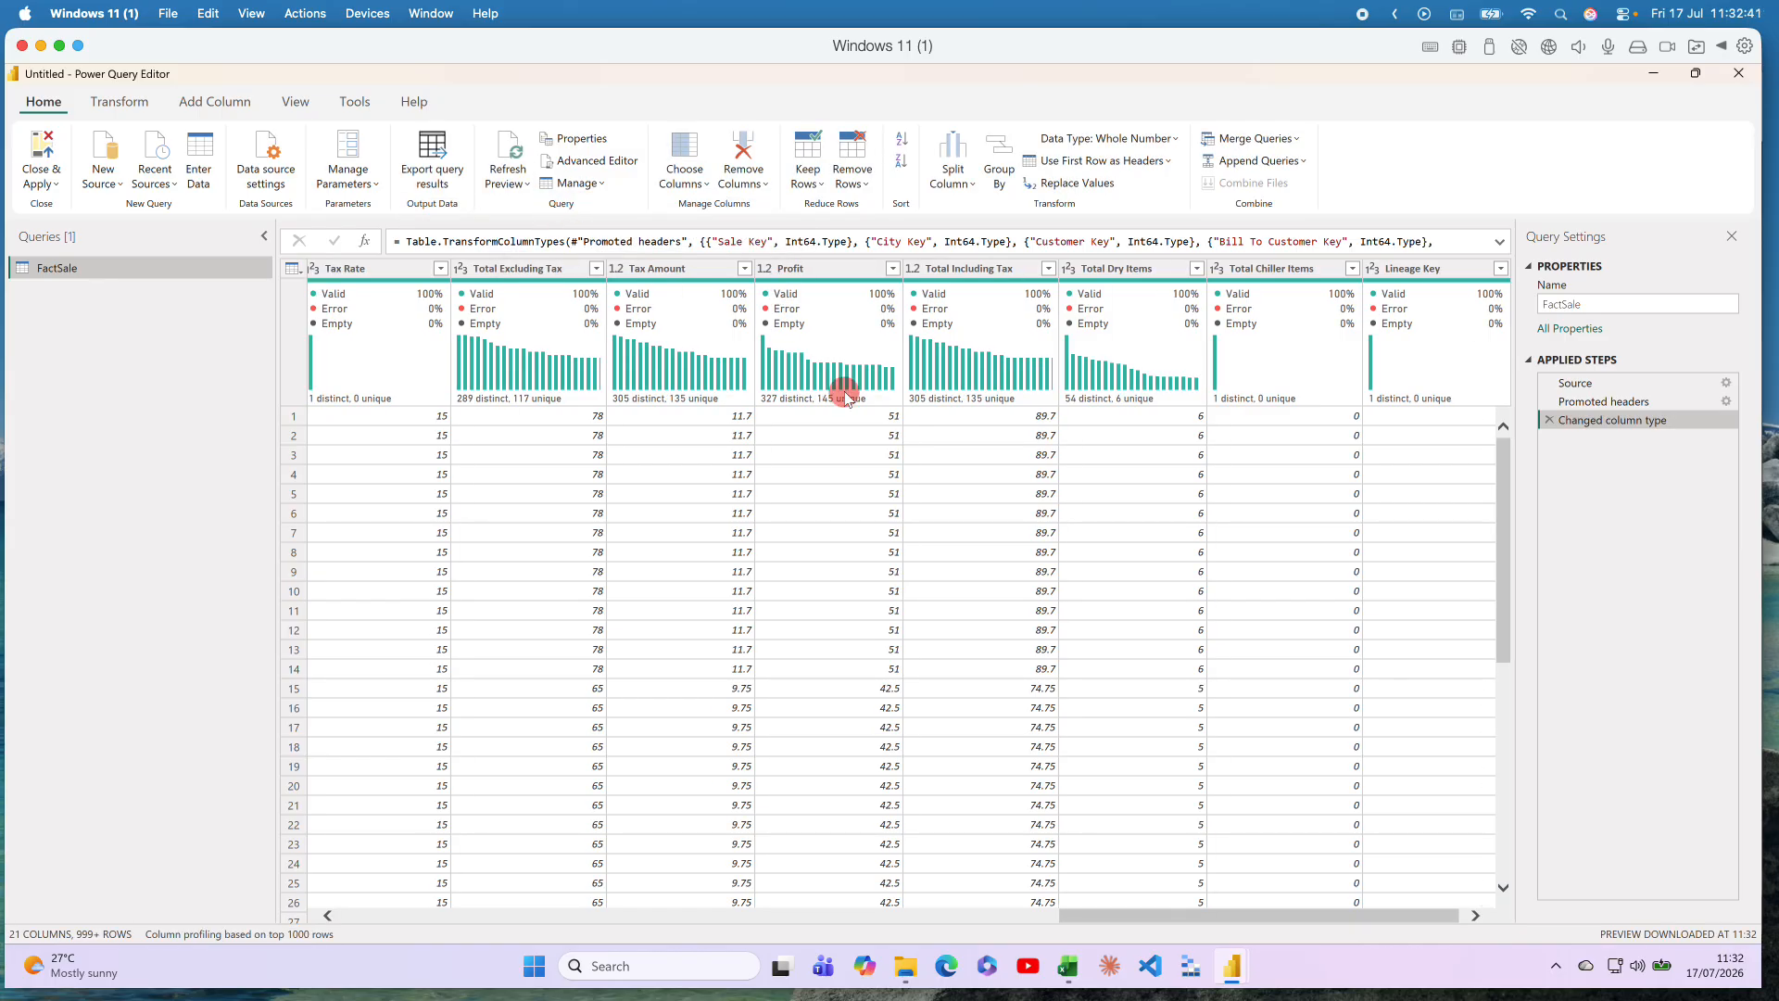
{"action": "left_click_drag", "start_coordinate": [1399, 928], "coordinate": [1414, 893]}
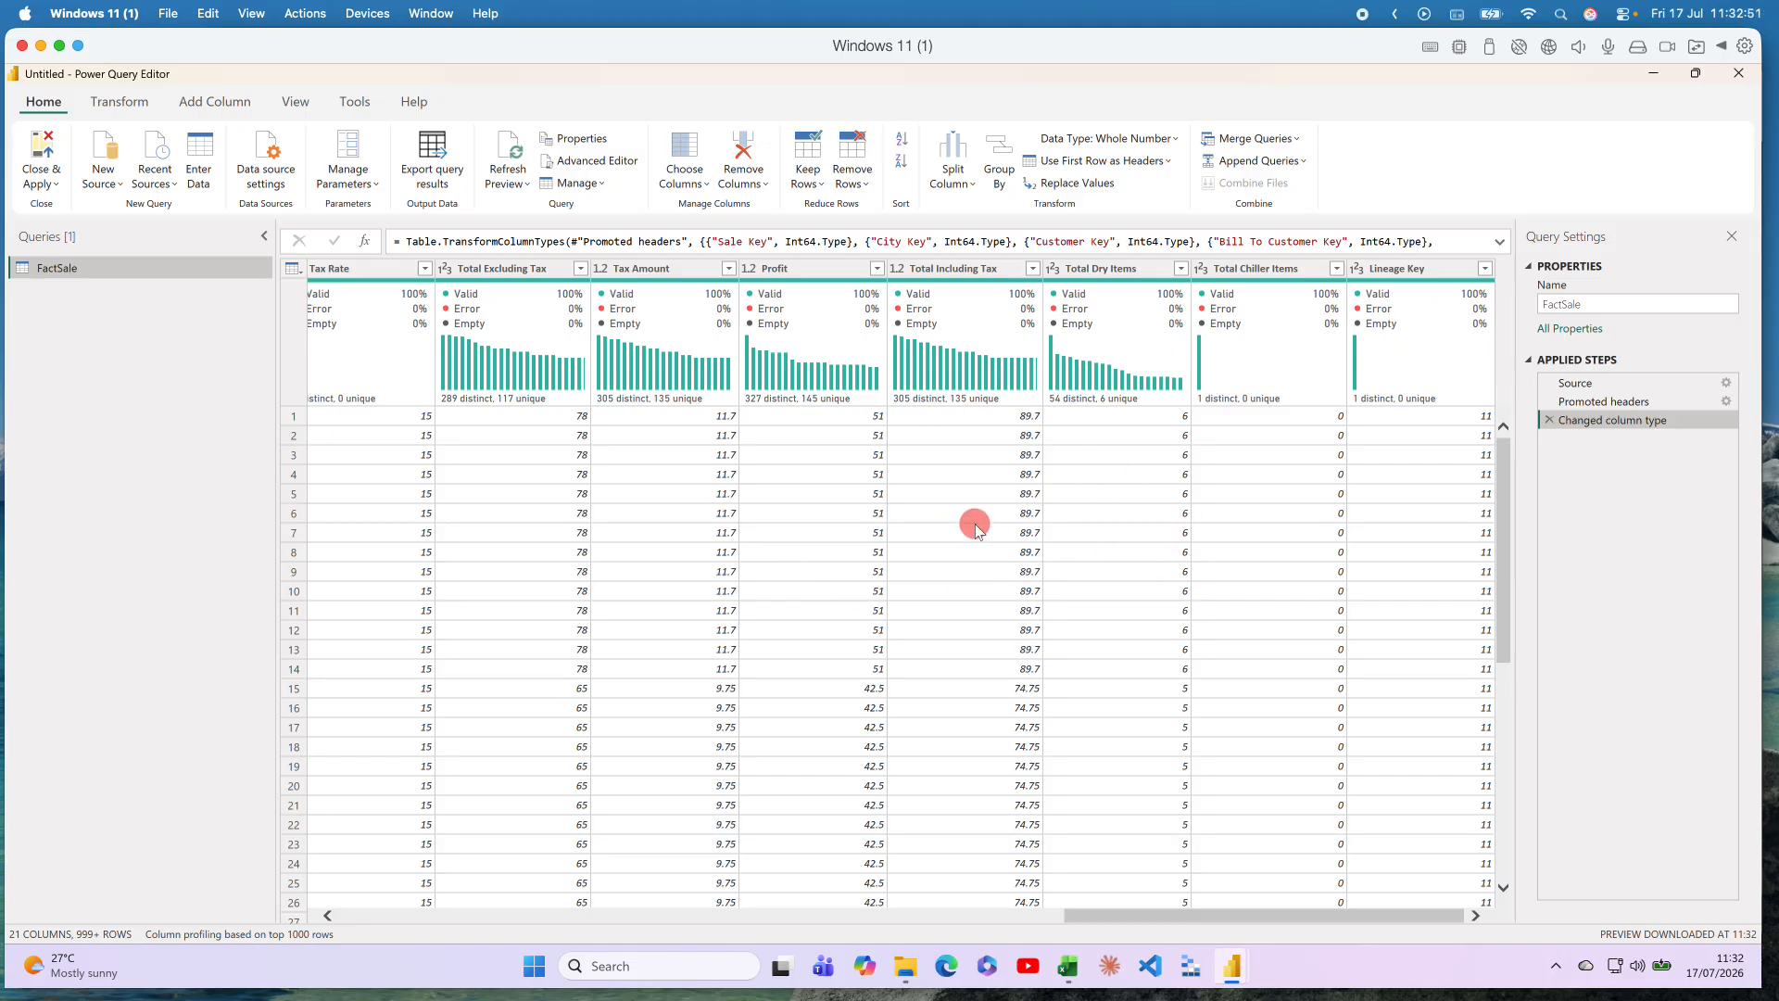
Switch to the FactSale file in Excel and delete the Test3 column (column X)
{"action": "left_click", "coordinate": [1066, 962]}
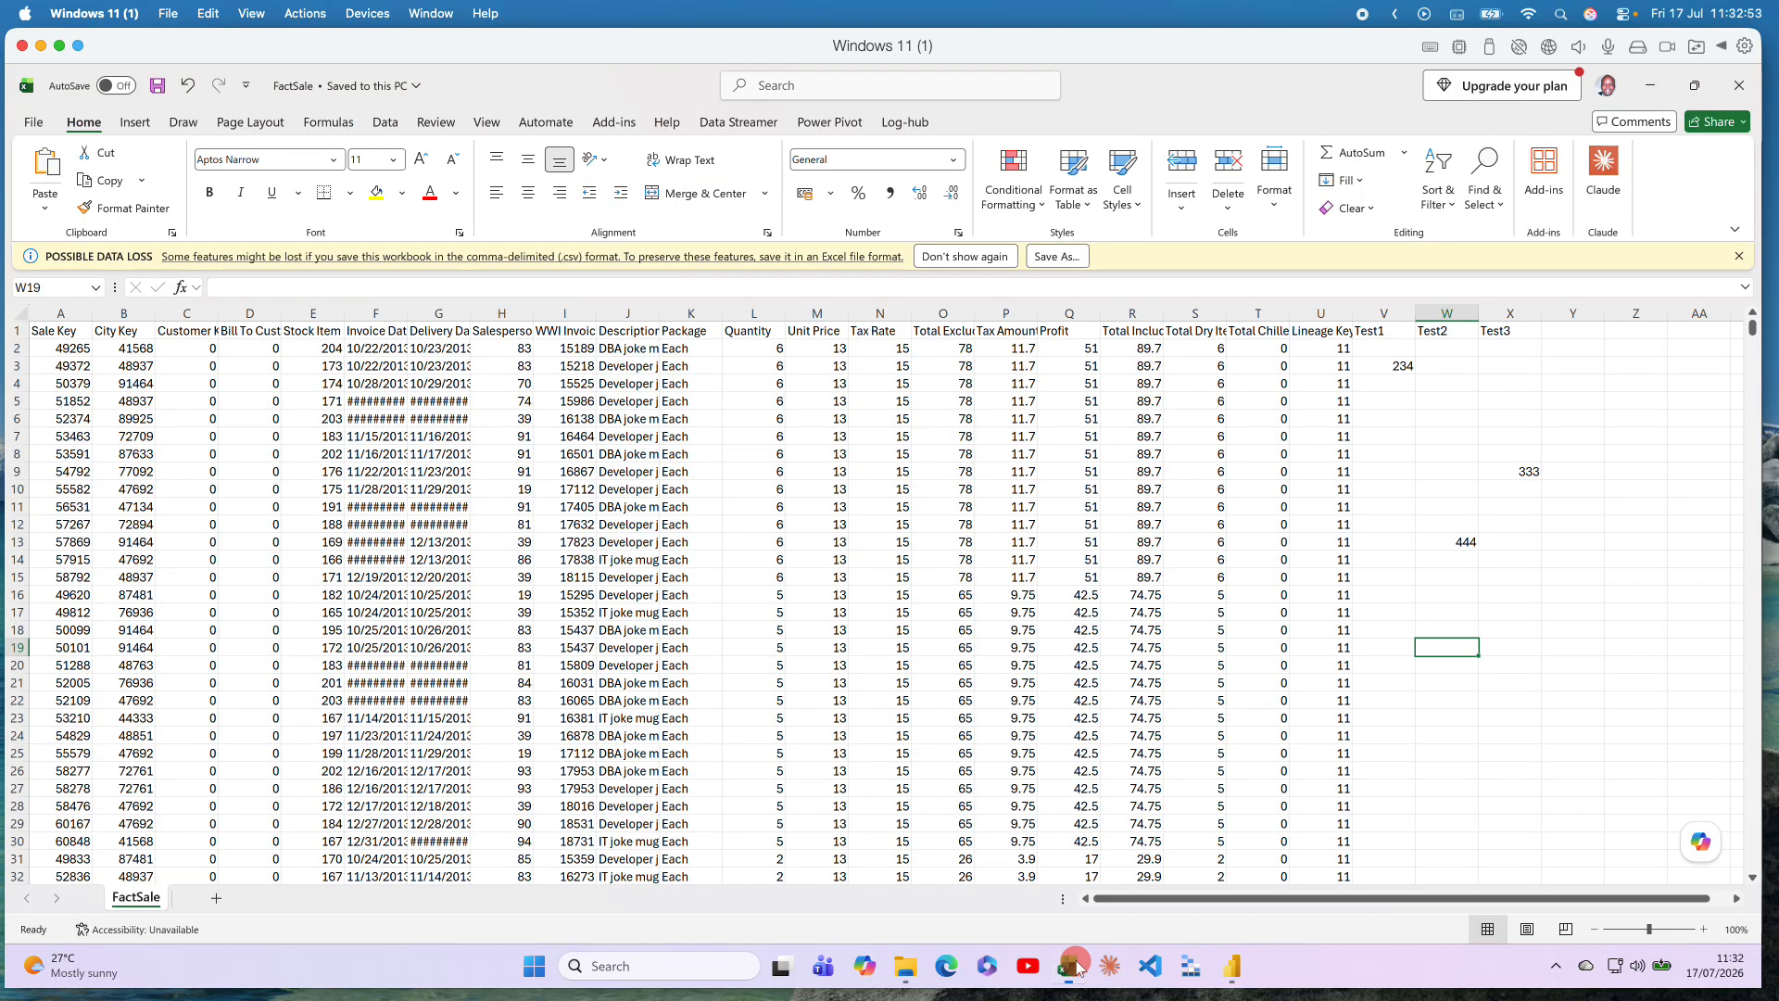
{"action": "left_click", "coordinate": [1513, 311]}
{"action": "left_click", "coordinate": [1228, 163]}
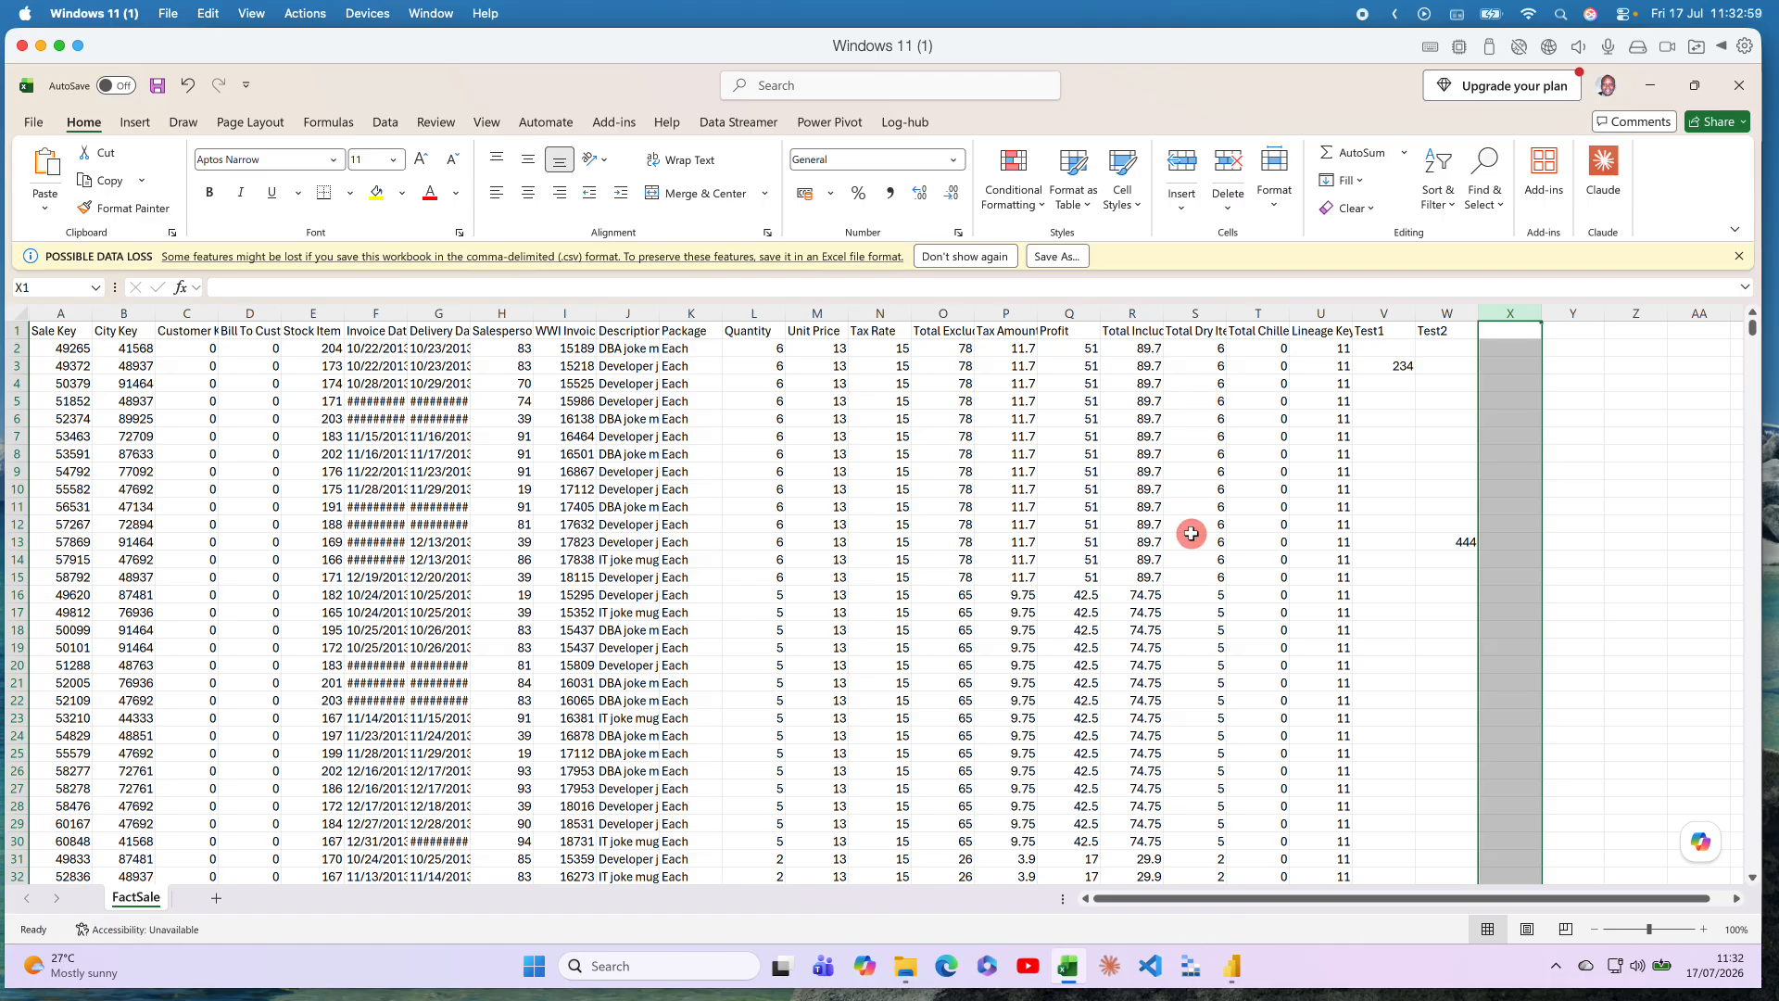
Return to the Power Query Editor and refresh the FactSale query's preview
{"action": "left_click", "coordinate": [1231, 965]}
{"action": "left_click", "coordinate": [1248, 872]}
{"action": "left_click", "coordinate": [906, 590]}
{"action": "left_click", "coordinate": [511, 181]}
{"action": "left_click", "coordinate": [524, 212]}
{"action": "left_click", "coordinate": [898, 418]}
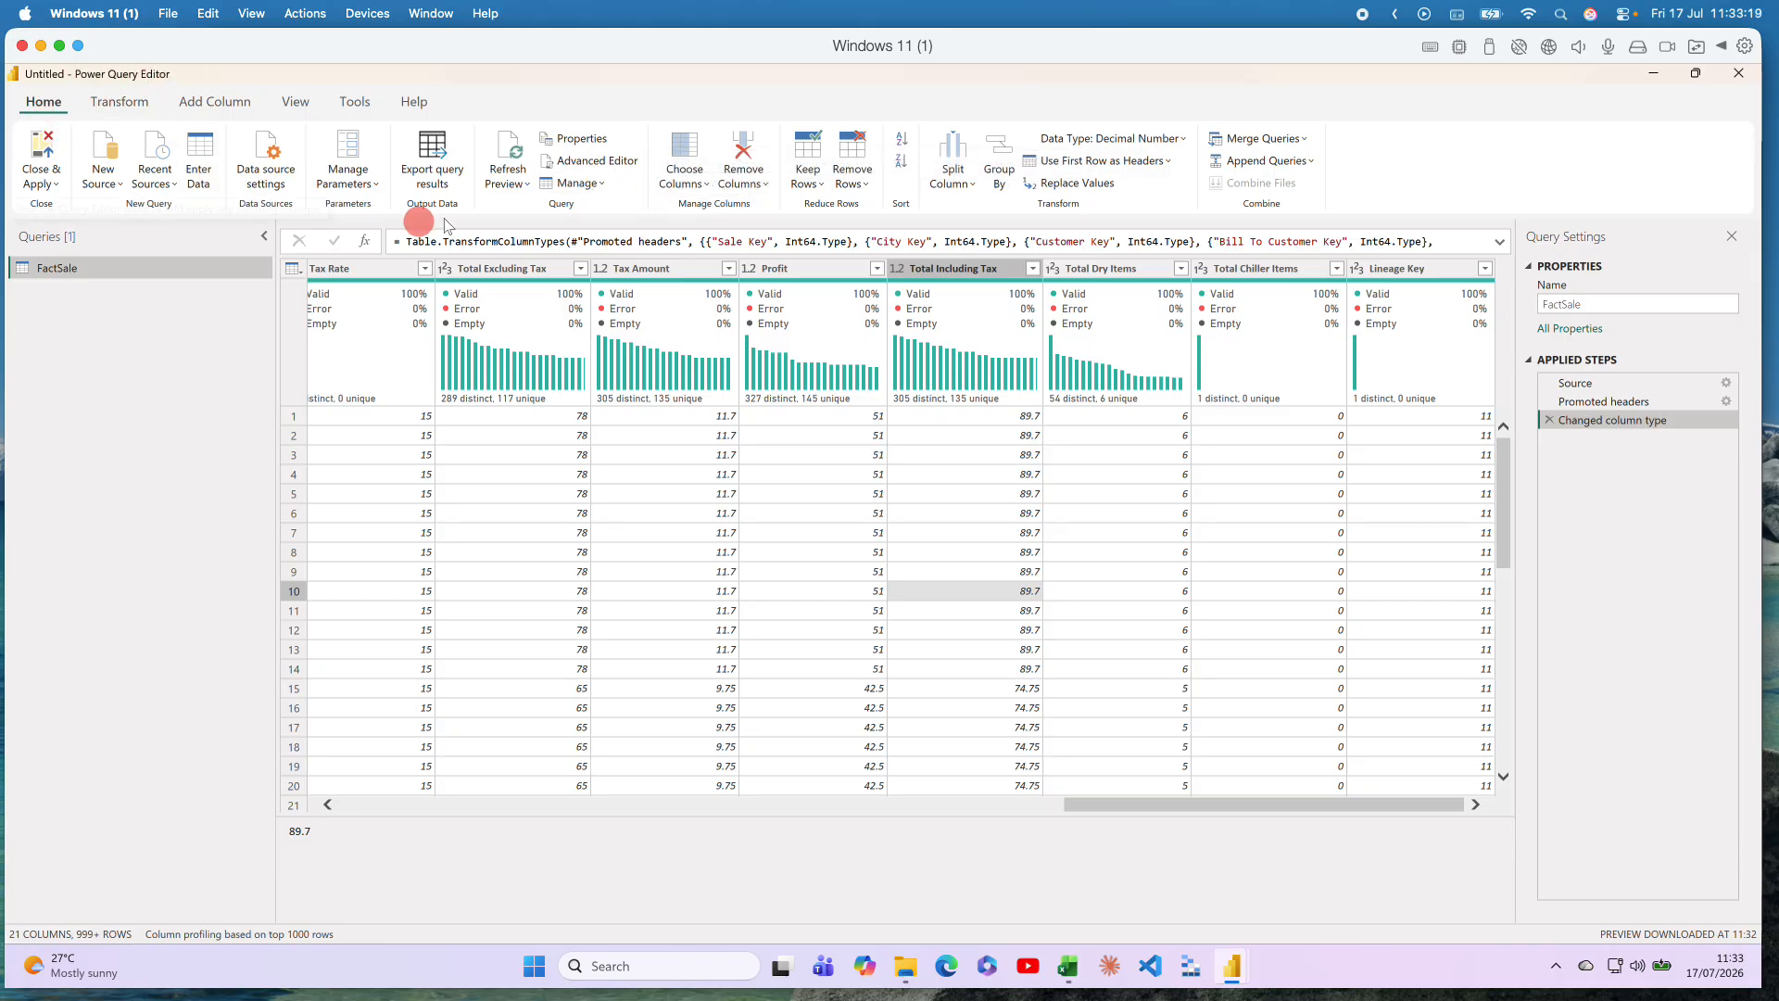
Set Columns to 22 in the Source line of the FactSale query's M code and check the table's last column
{"action": "left_click", "coordinate": [581, 164]}
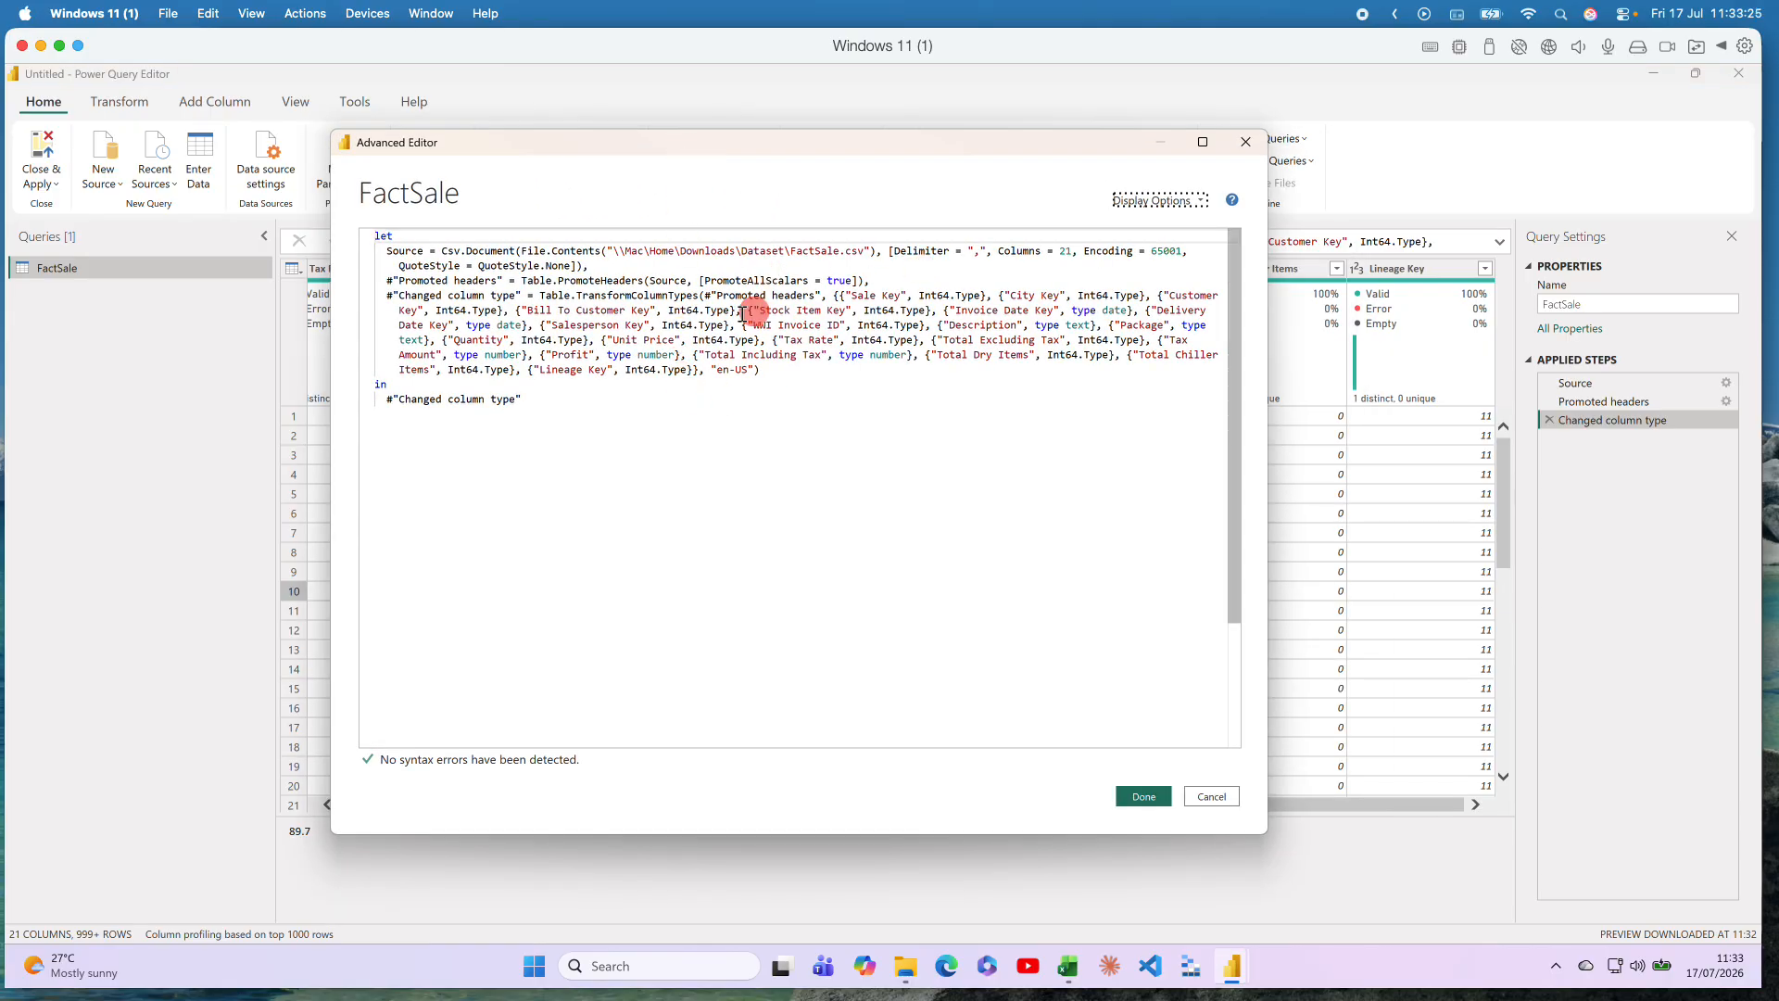
{"action": "left_click_drag", "start_coordinate": [999, 251], "coordinate": [1073, 249]}
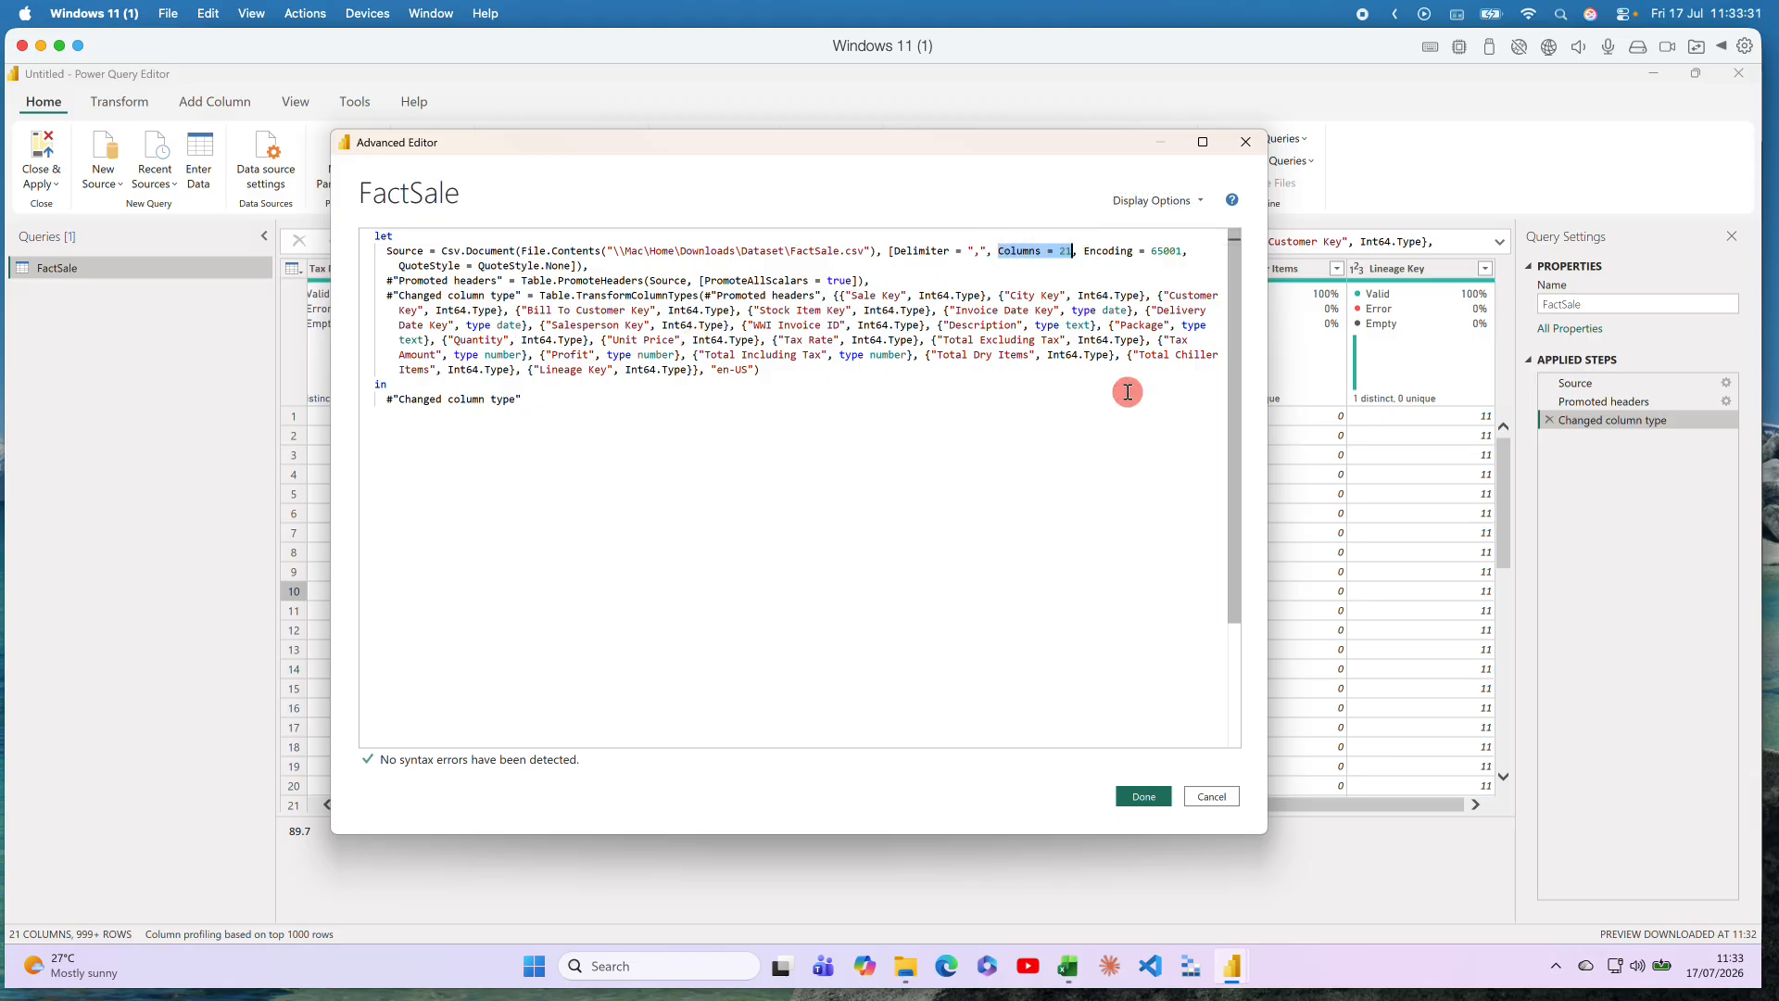
{"action": "left_click", "coordinate": [1081, 370]}
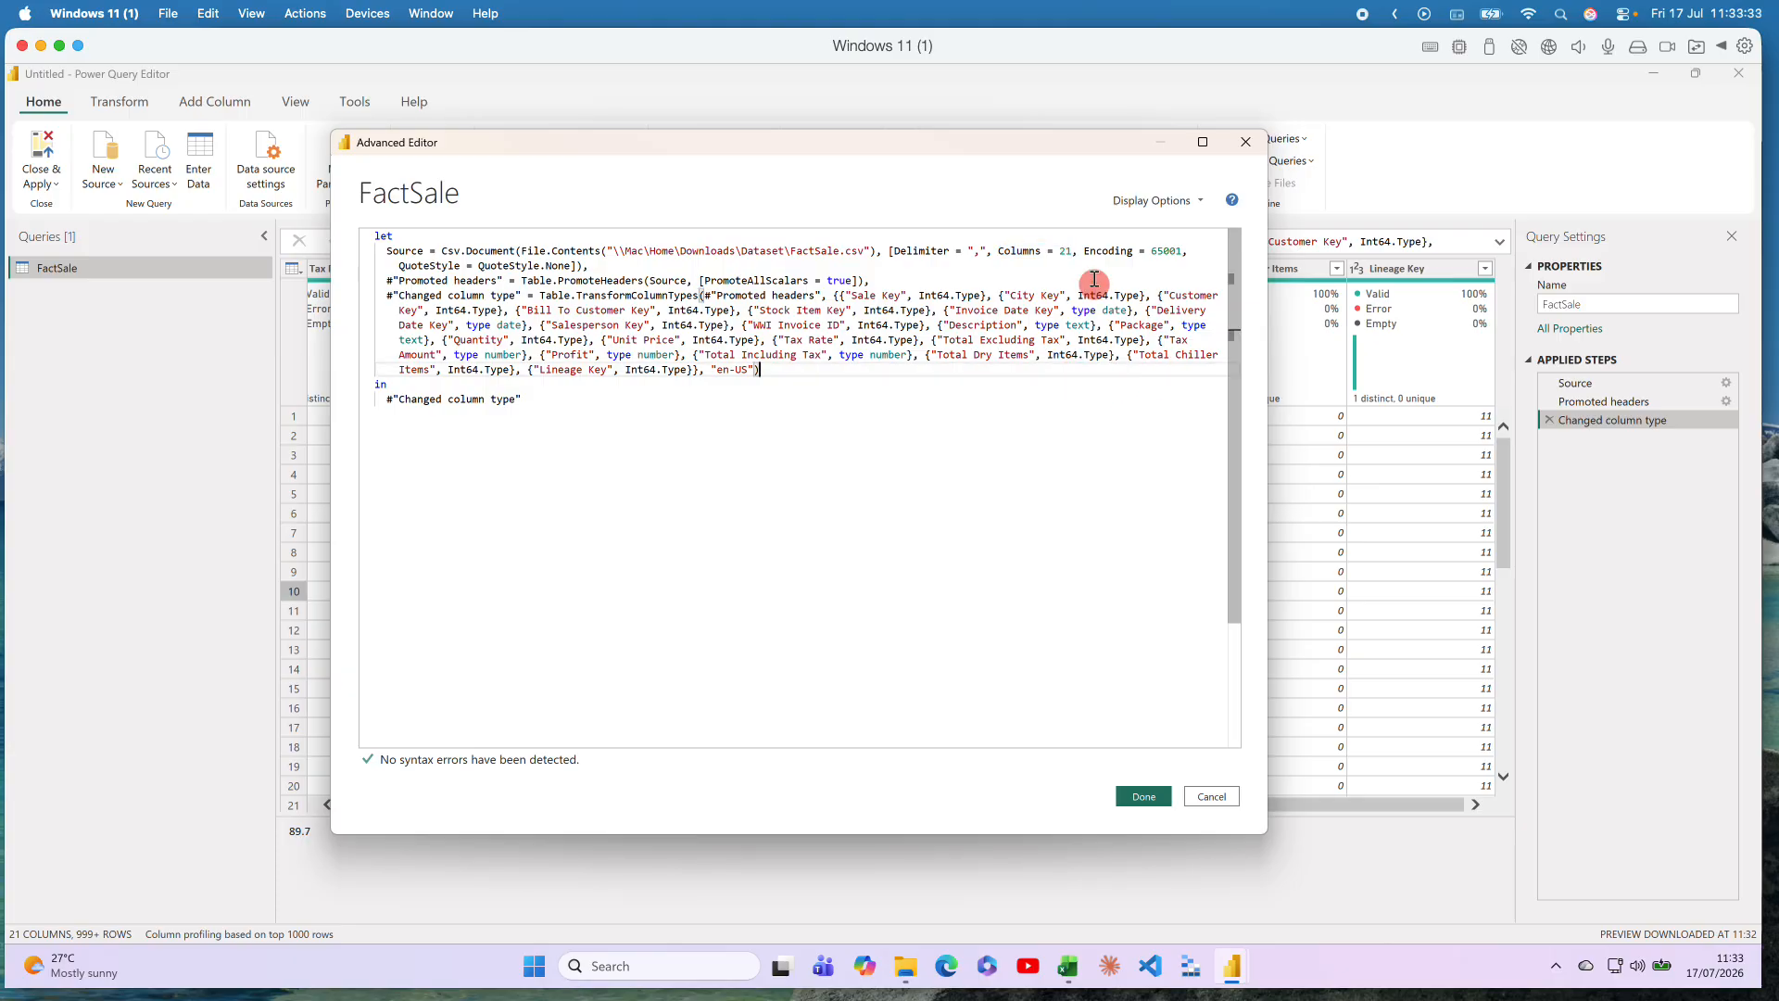
{"action": "left_click", "coordinate": [1071, 250]}
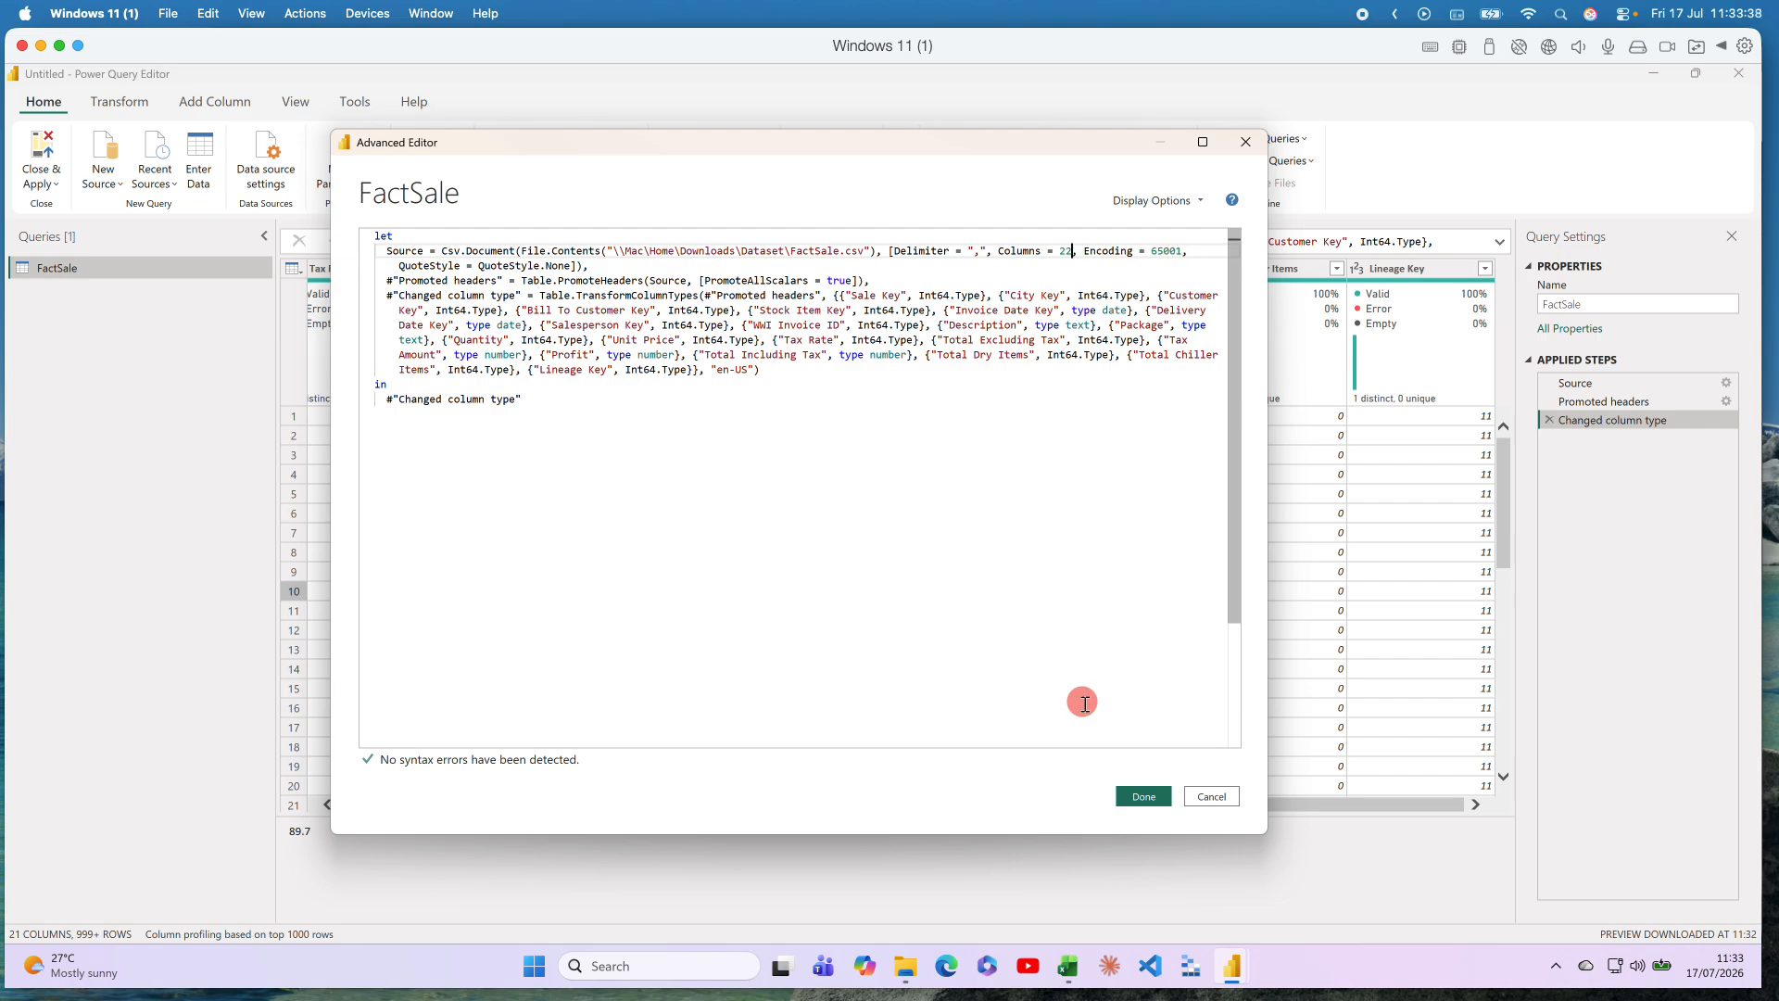
{"action": "left_click", "coordinate": [1144, 796]}
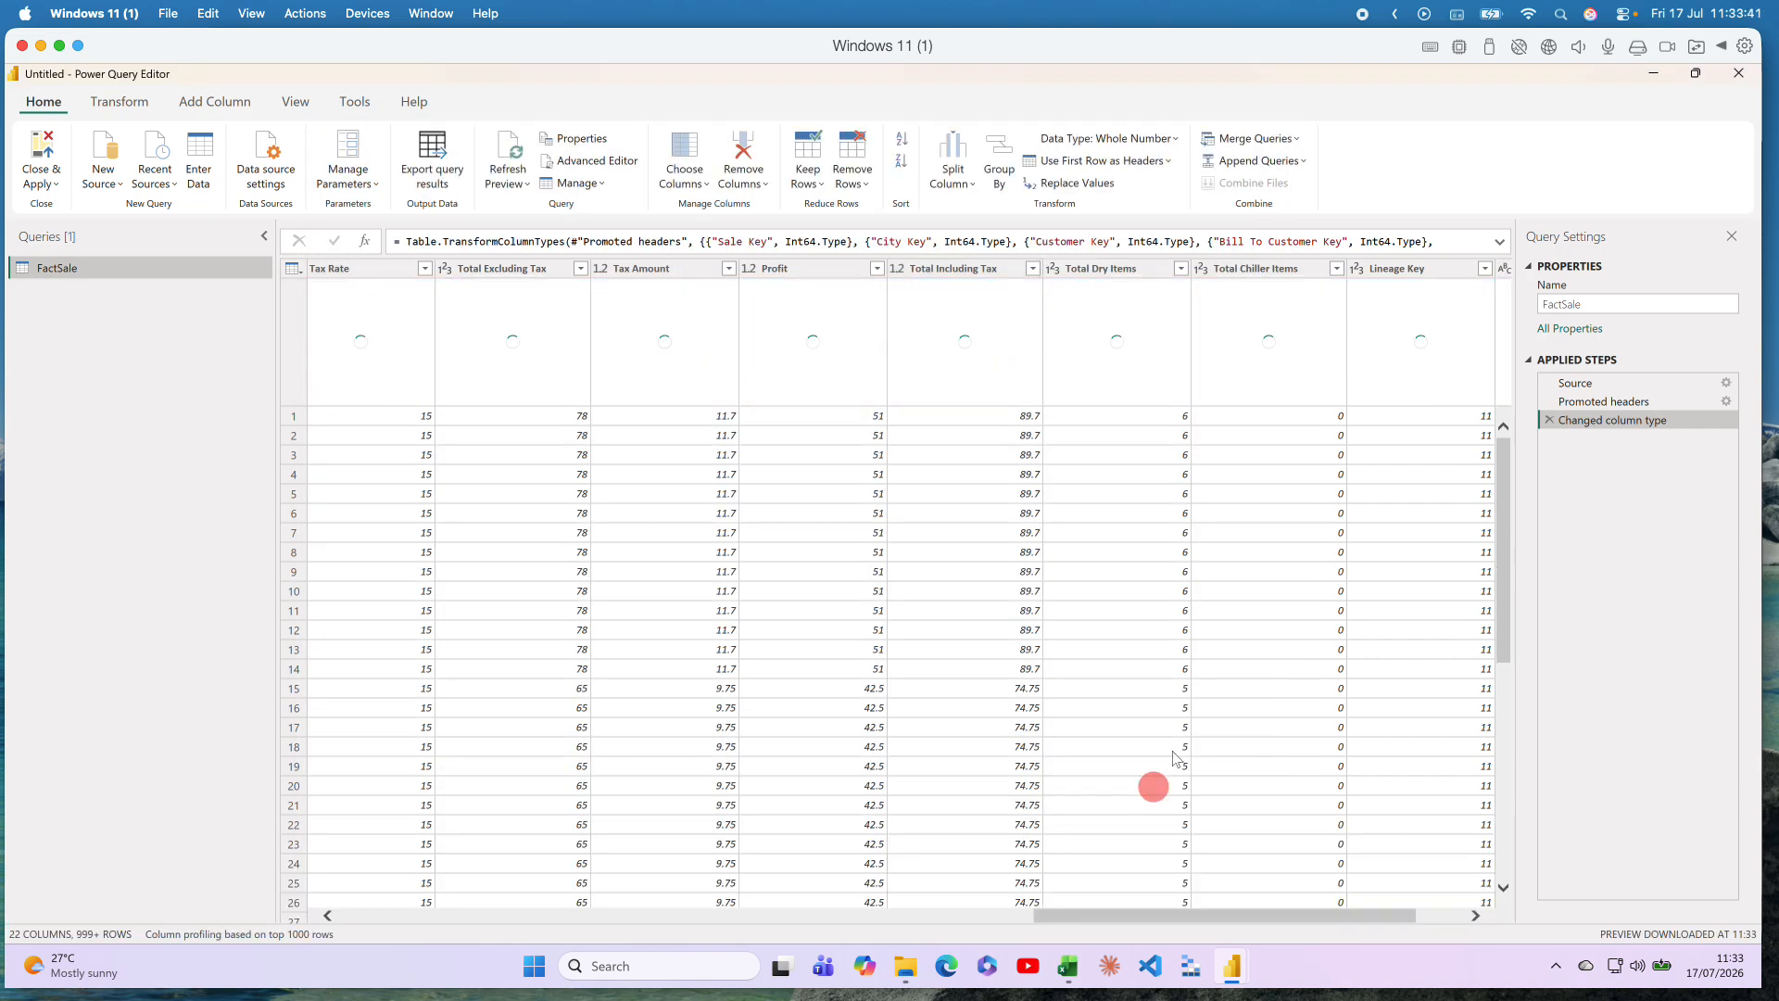
{"action": "left_click_drag", "start_coordinate": [1275, 909], "coordinate": [1324, 911]}
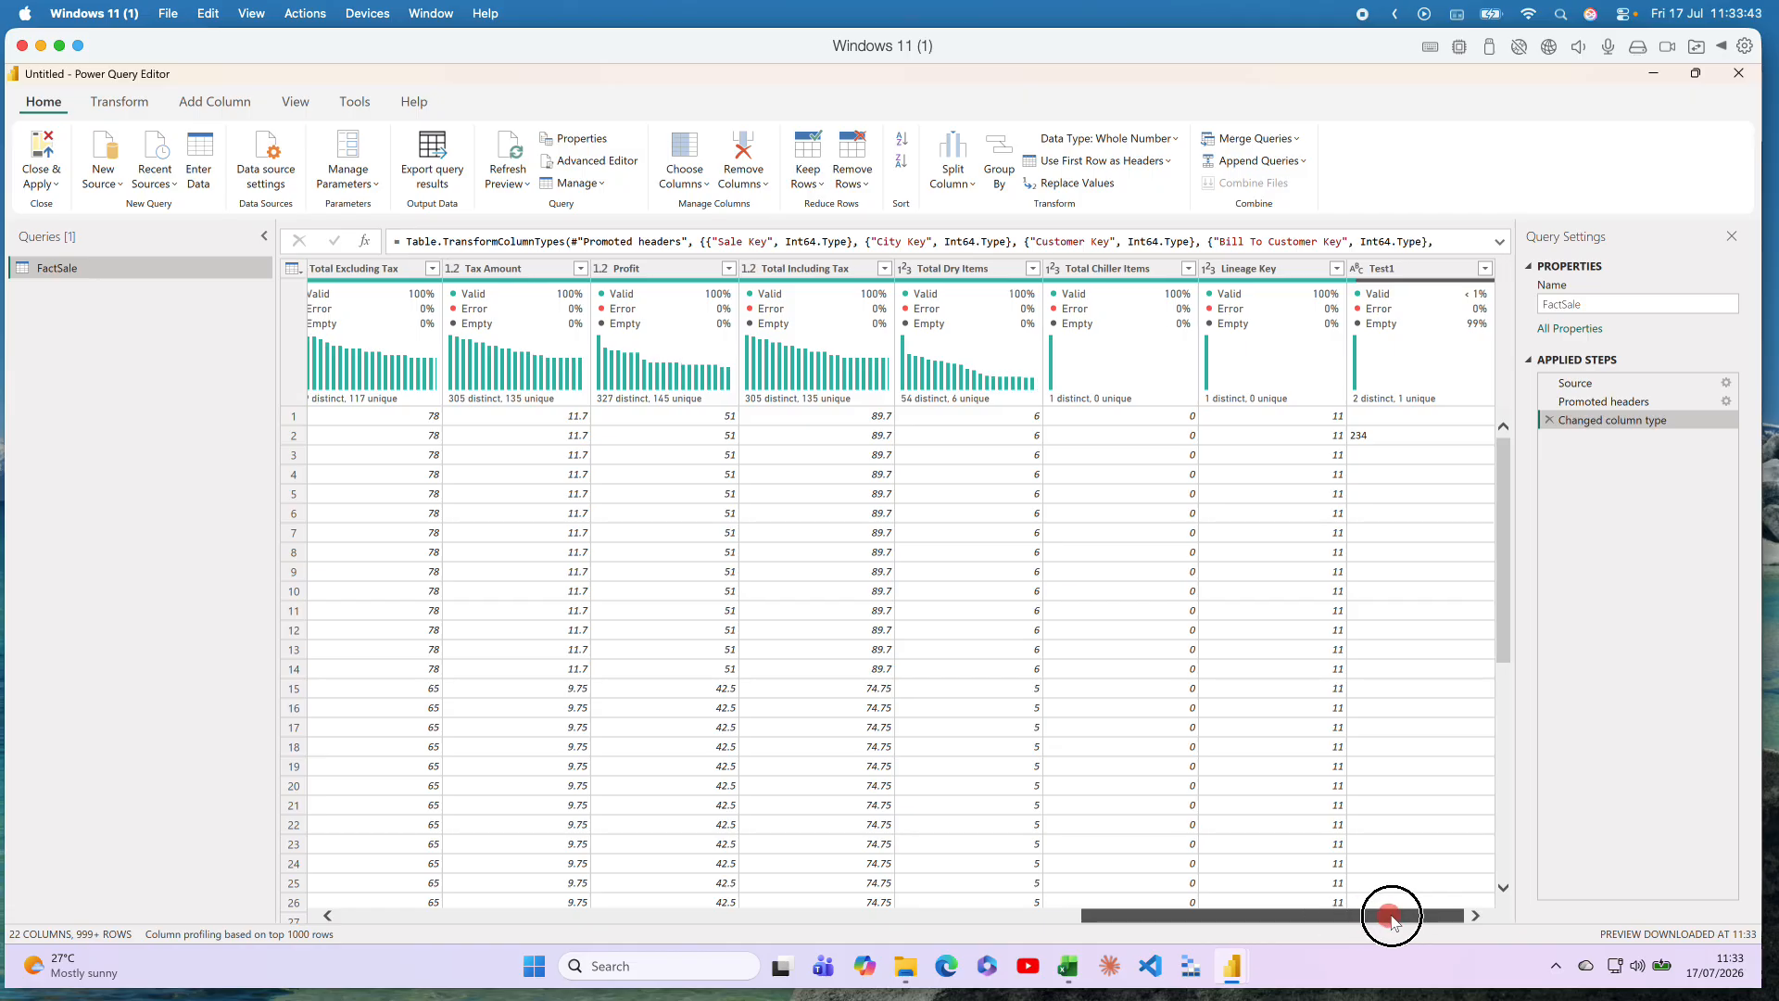
{"action": "mouse_move", "coordinate": [1407, 299]}
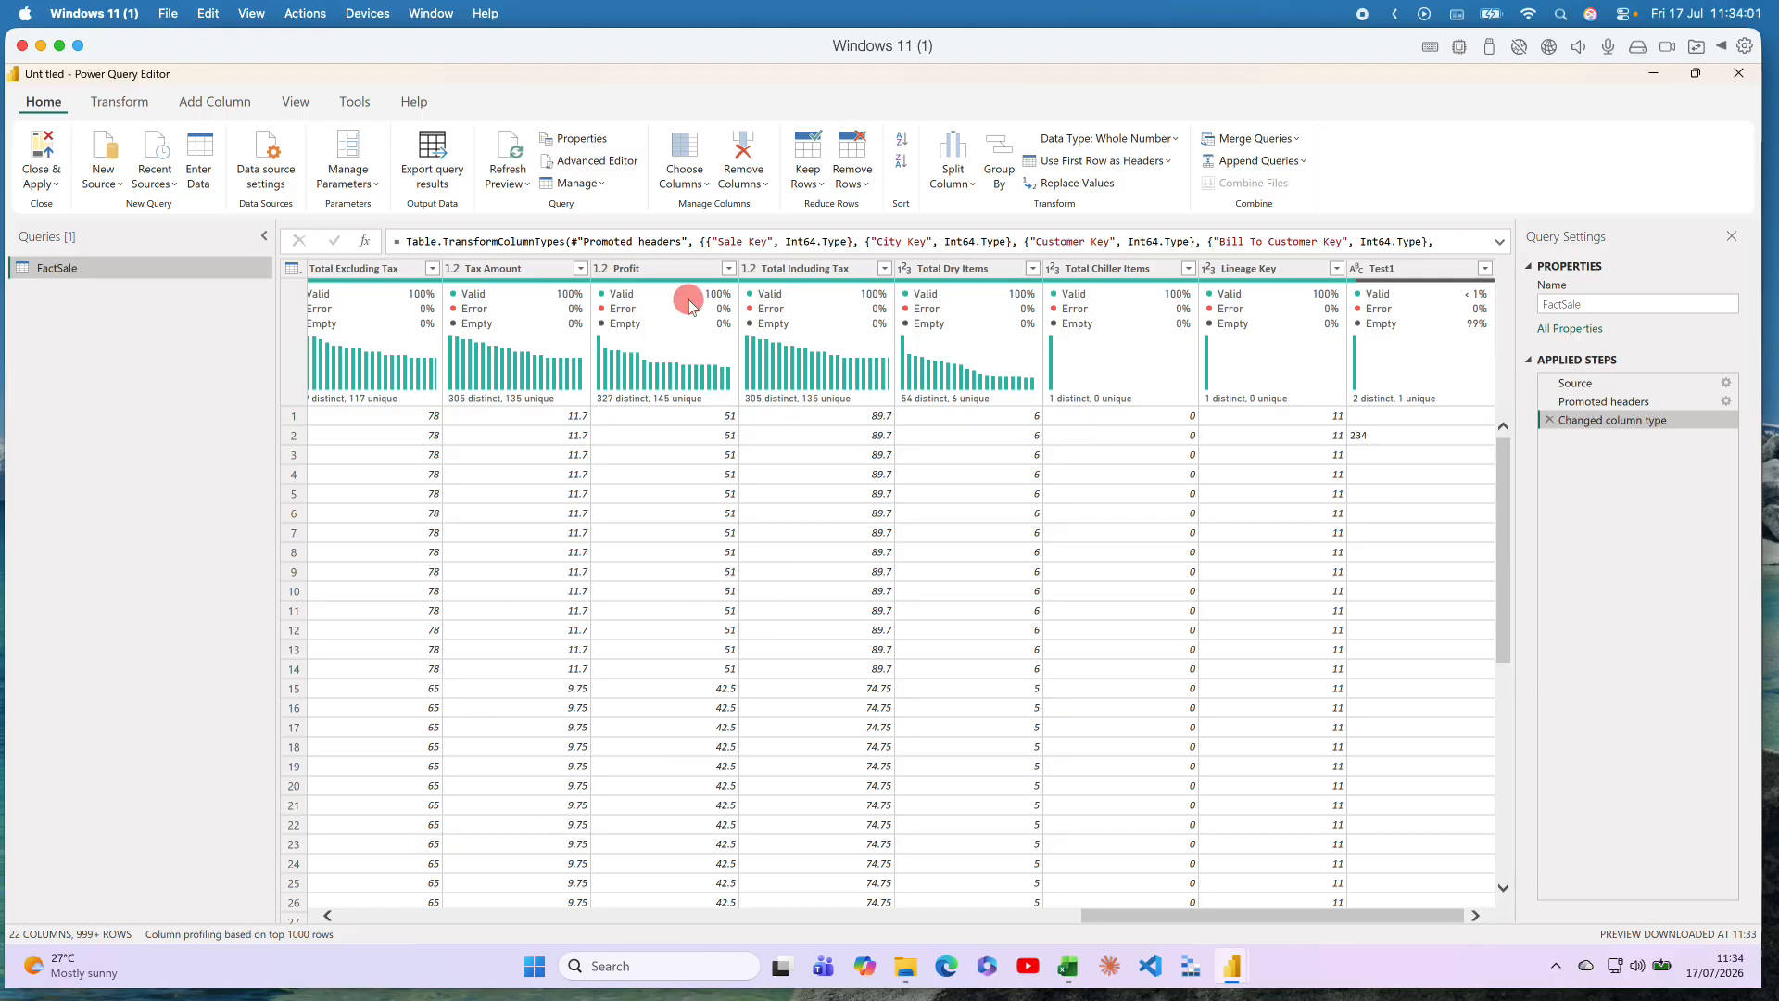
Remove the Columns = 22 option from the Source line of FactSale's M code and check the table's last columns
{"action": "left_click", "coordinate": [586, 169]}
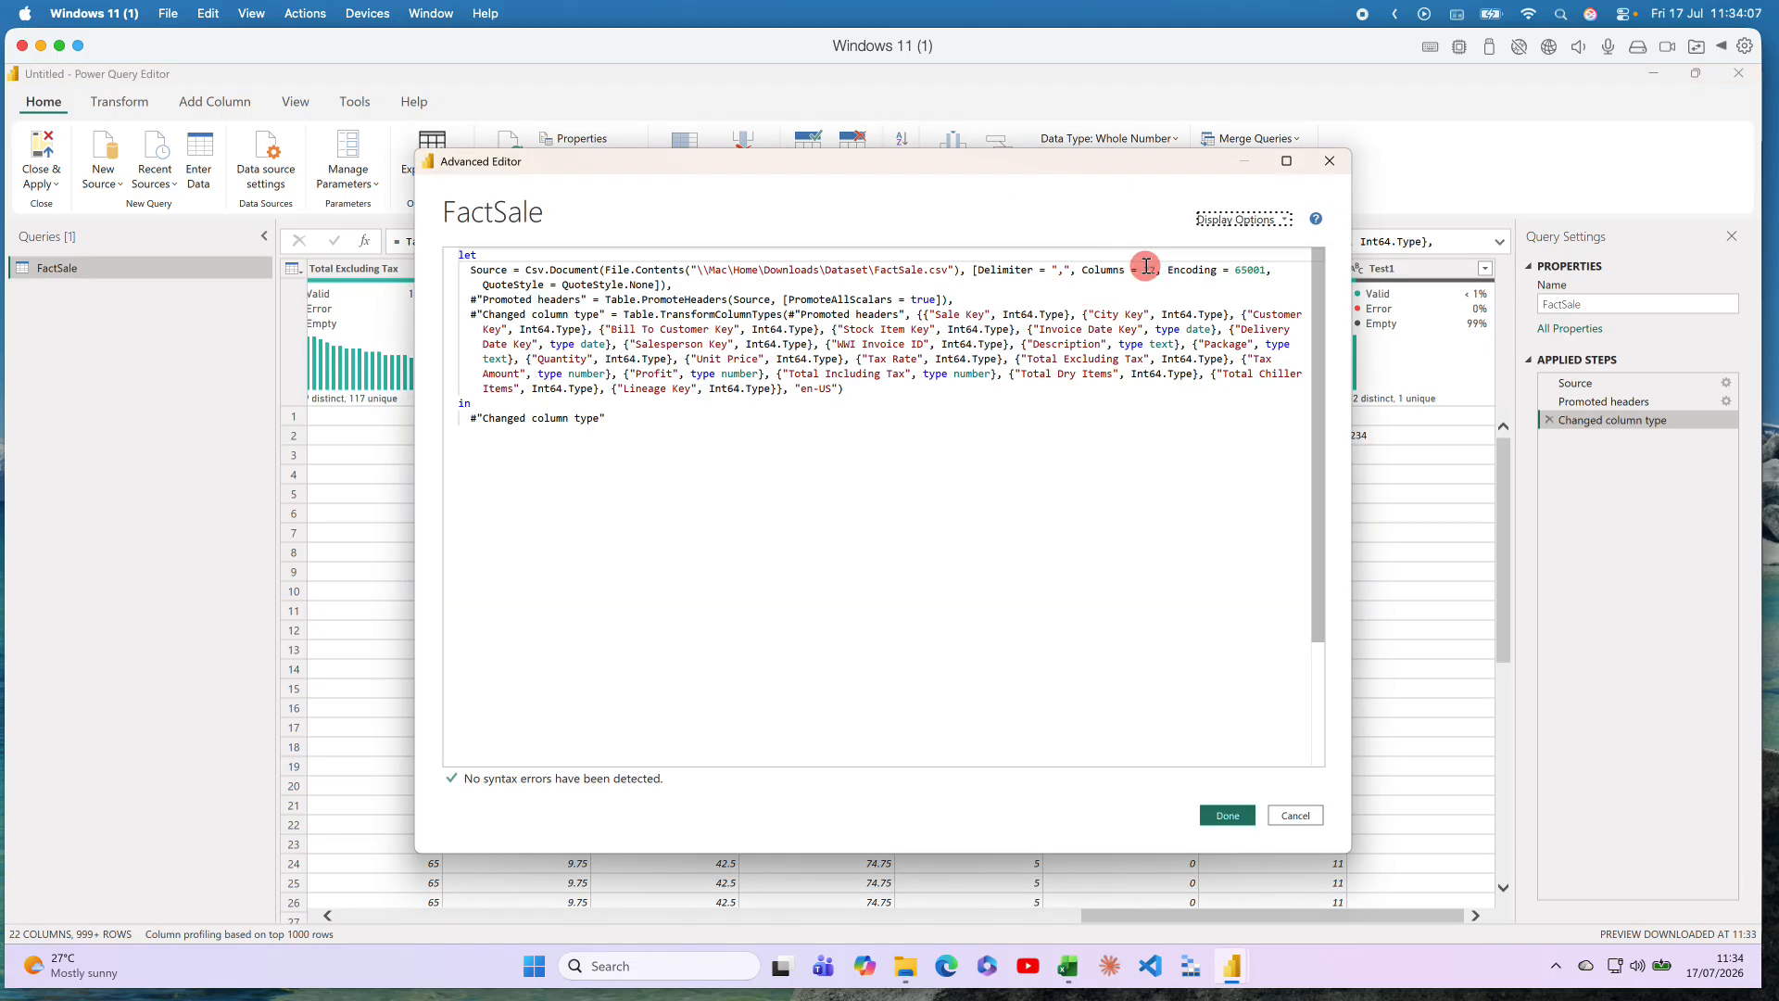
{"action": "left_click_drag", "start_coordinate": [1161, 269], "coordinate": [1078, 271]}
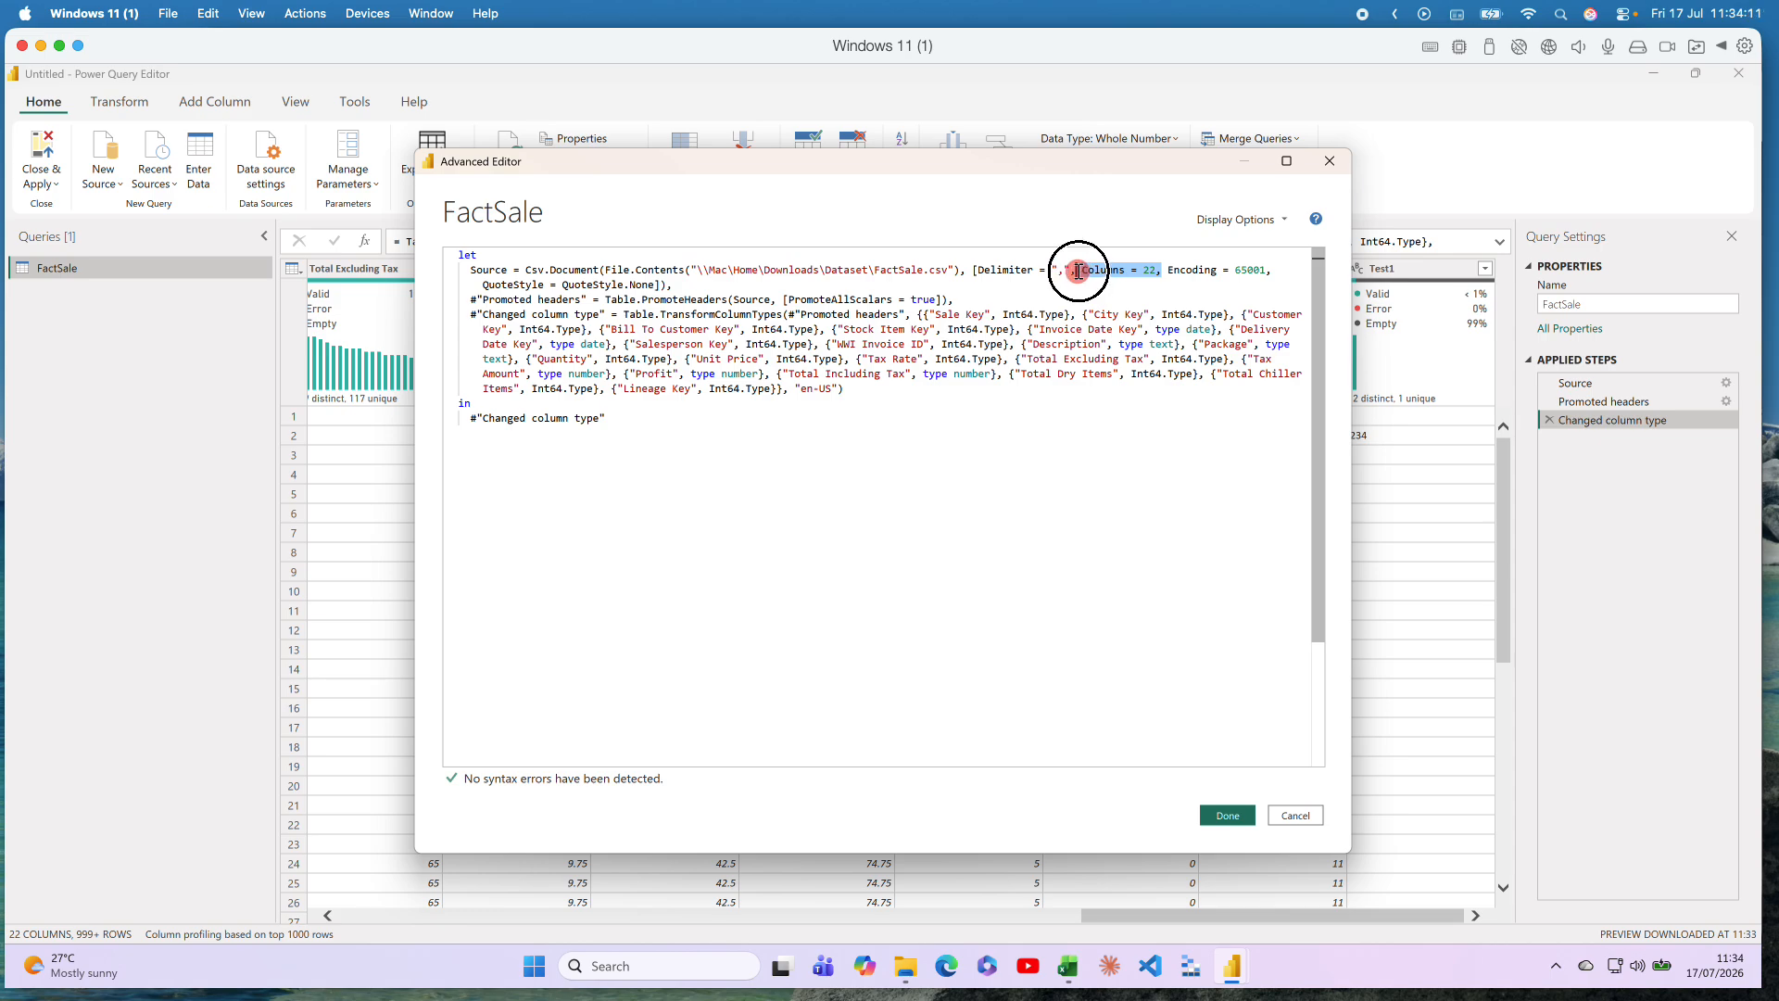
{"action": "key", "text": "BackSpace"}
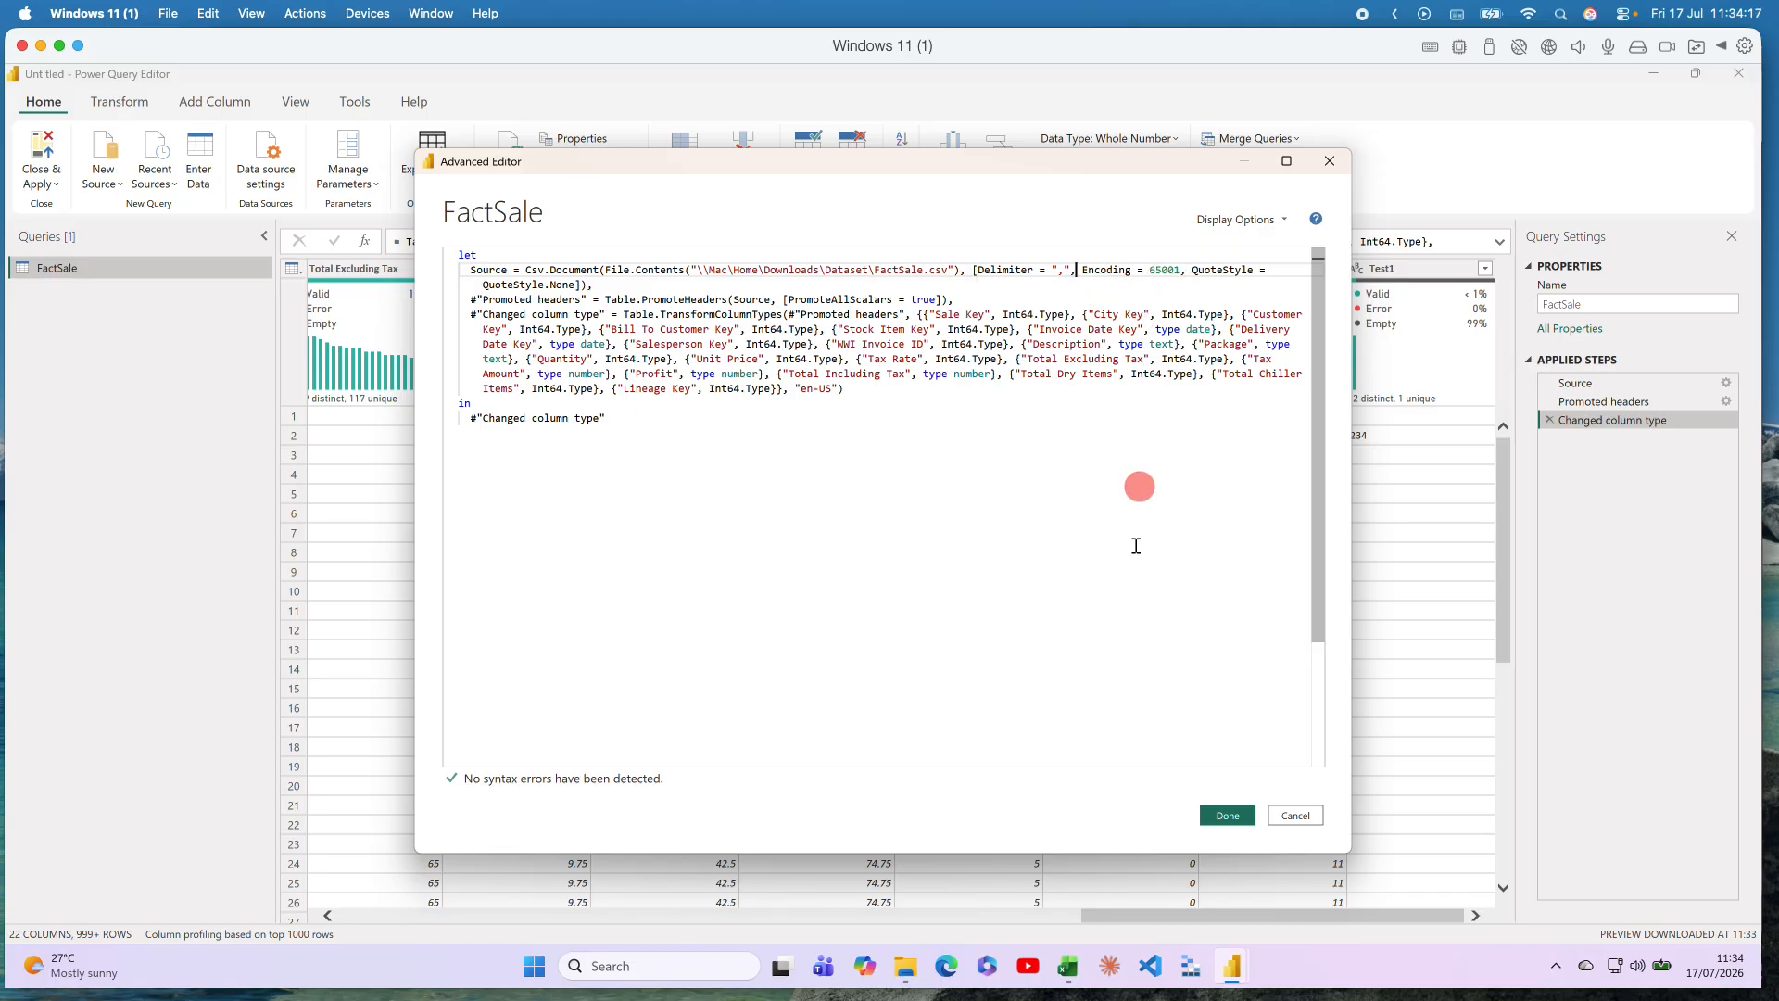
{"action": "left_click", "coordinate": [1221, 815]}
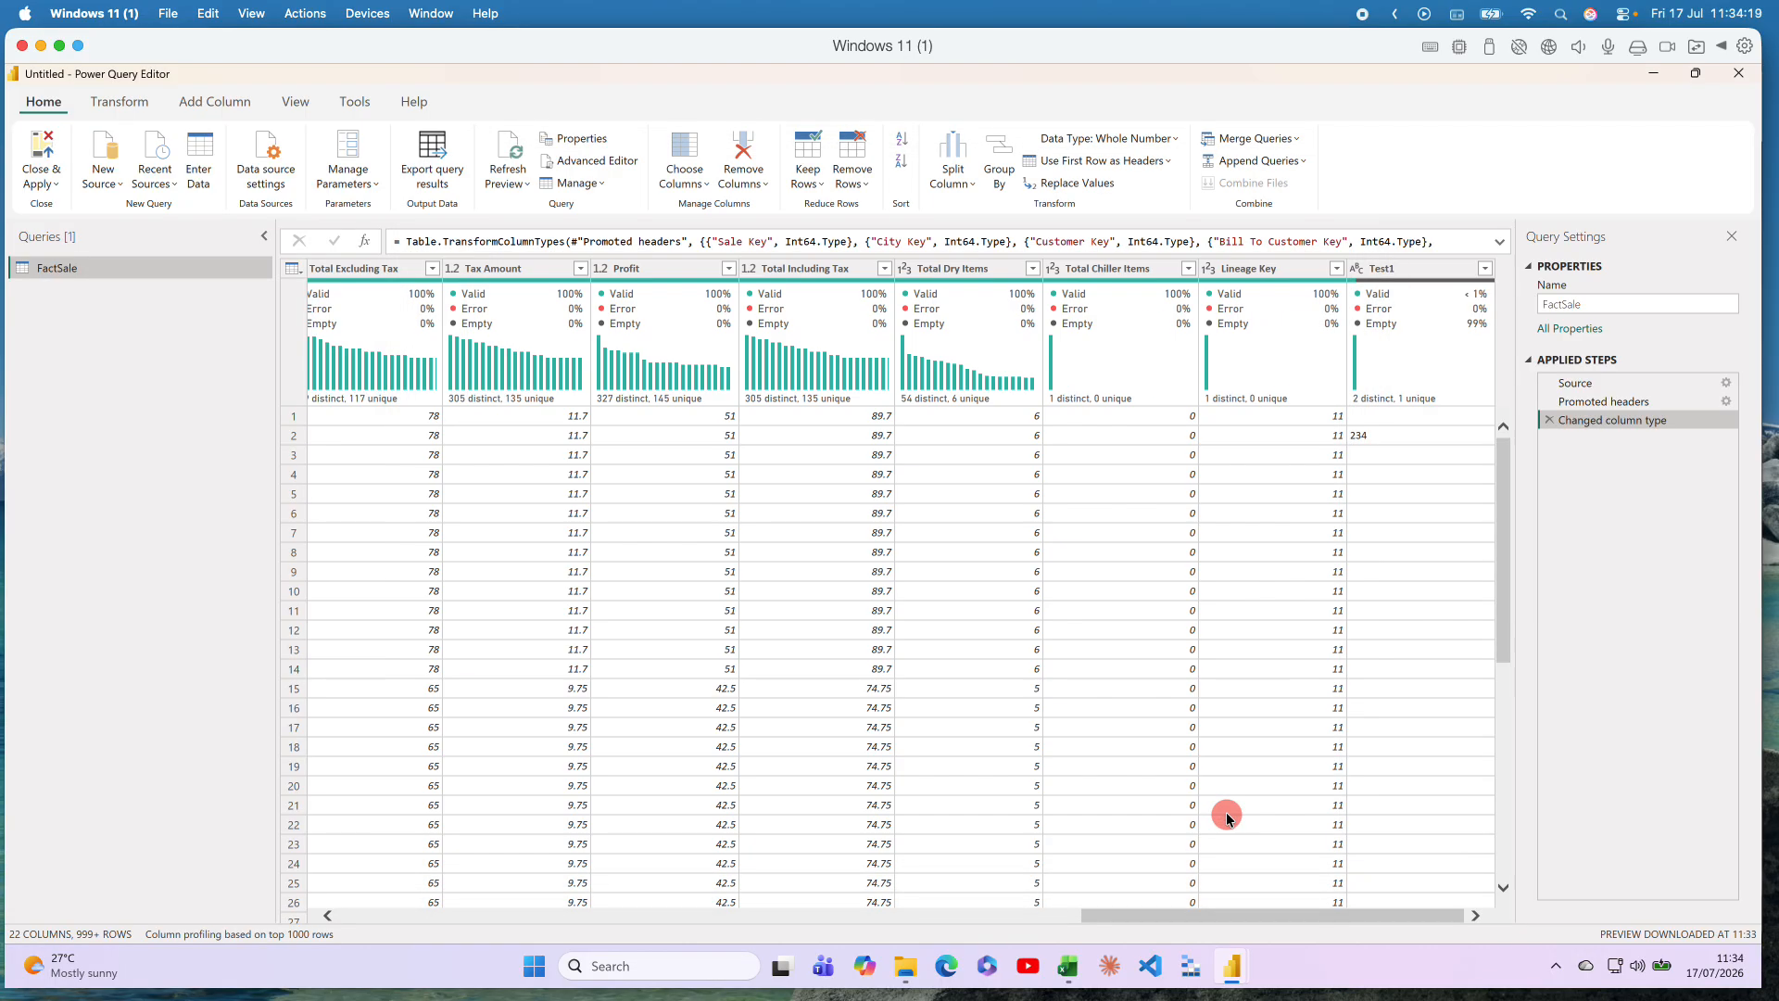
{"action": "left_click", "coordinate": [1240, 787]}
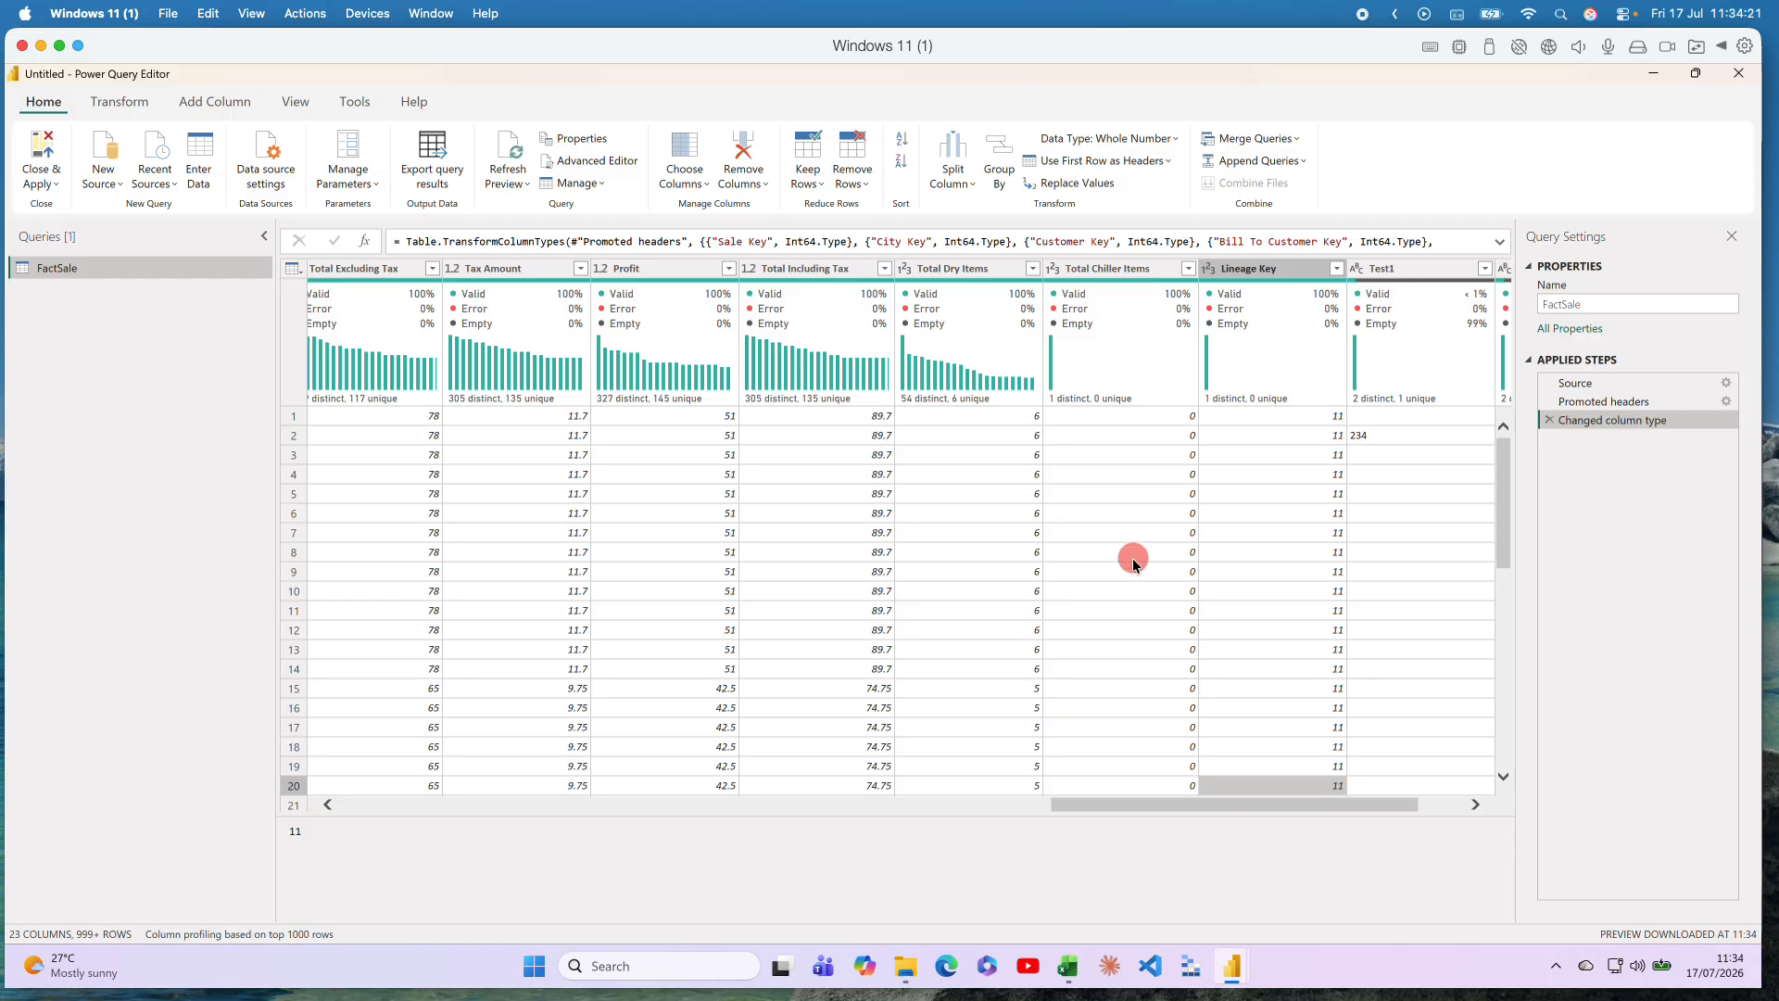
{"action": "left_click_drag", "start_coordinate": [1189, 804], "coordinate": [1238, 806]}
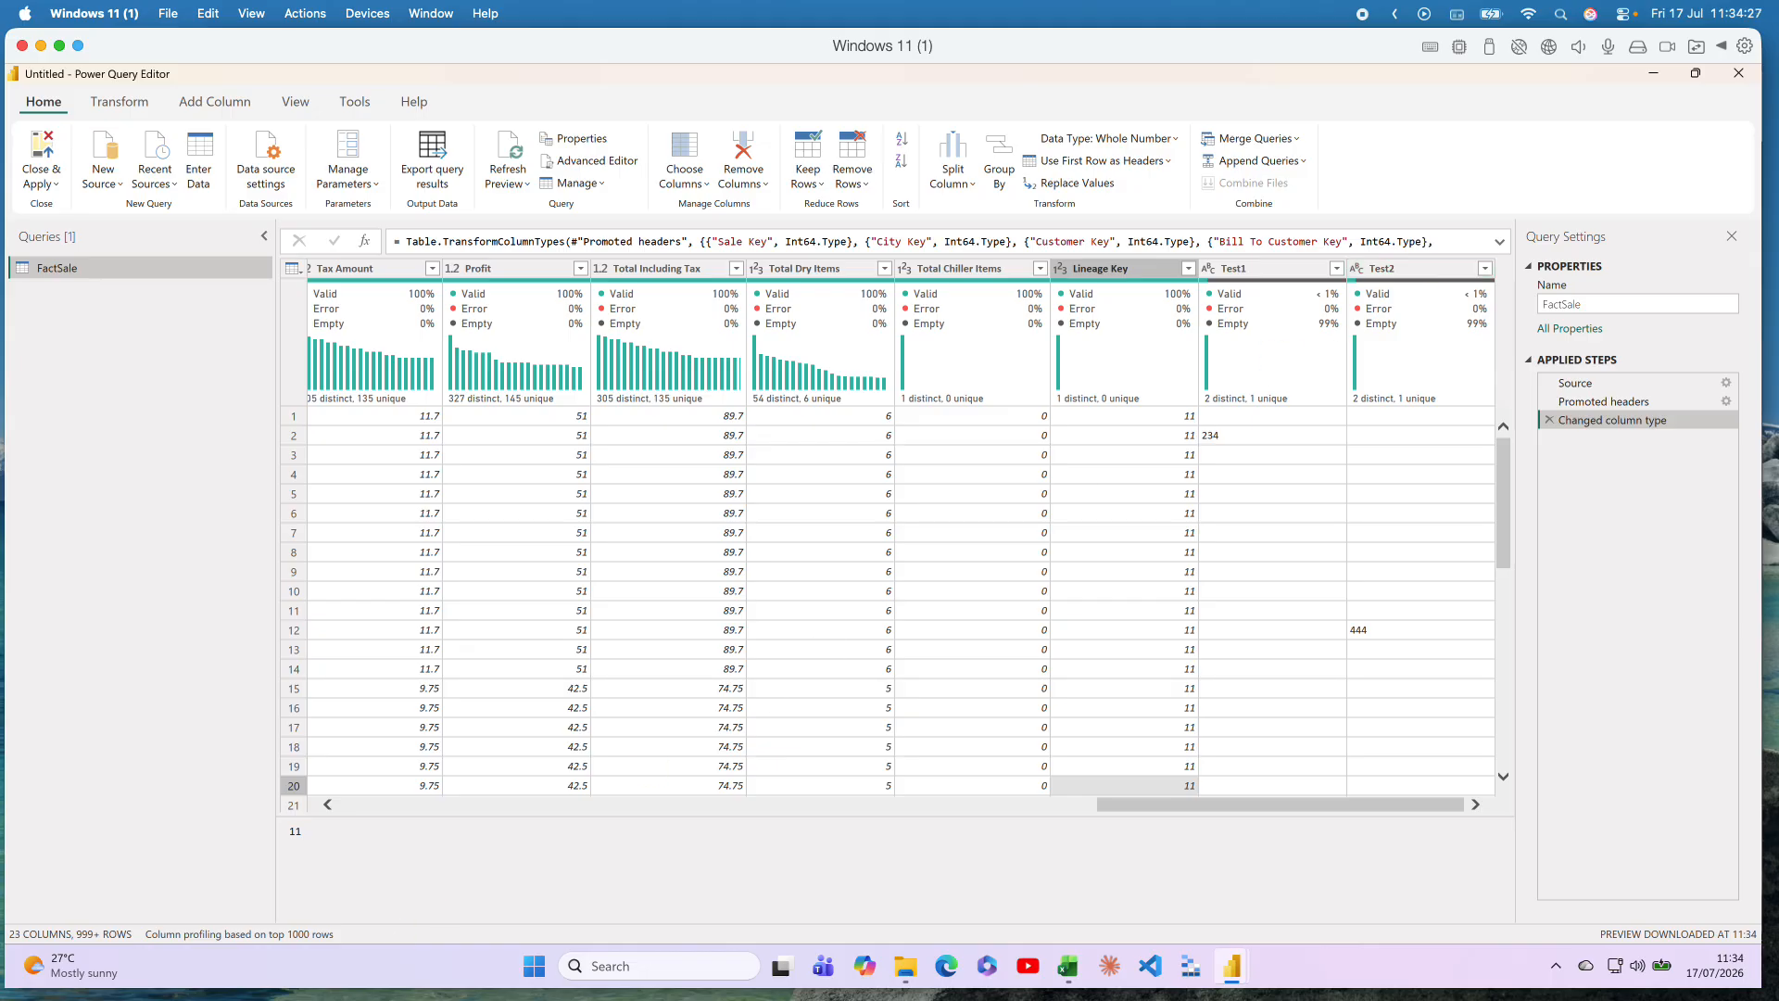
Switch to the FactSale file in Excel, extend the header series from Test2 with Test3, Test4 and Test5, and save the file
{"action": "left_click", "coordinate": [1069, 966]}
{"action": "left_click", "coordinate": [1139, 487]}
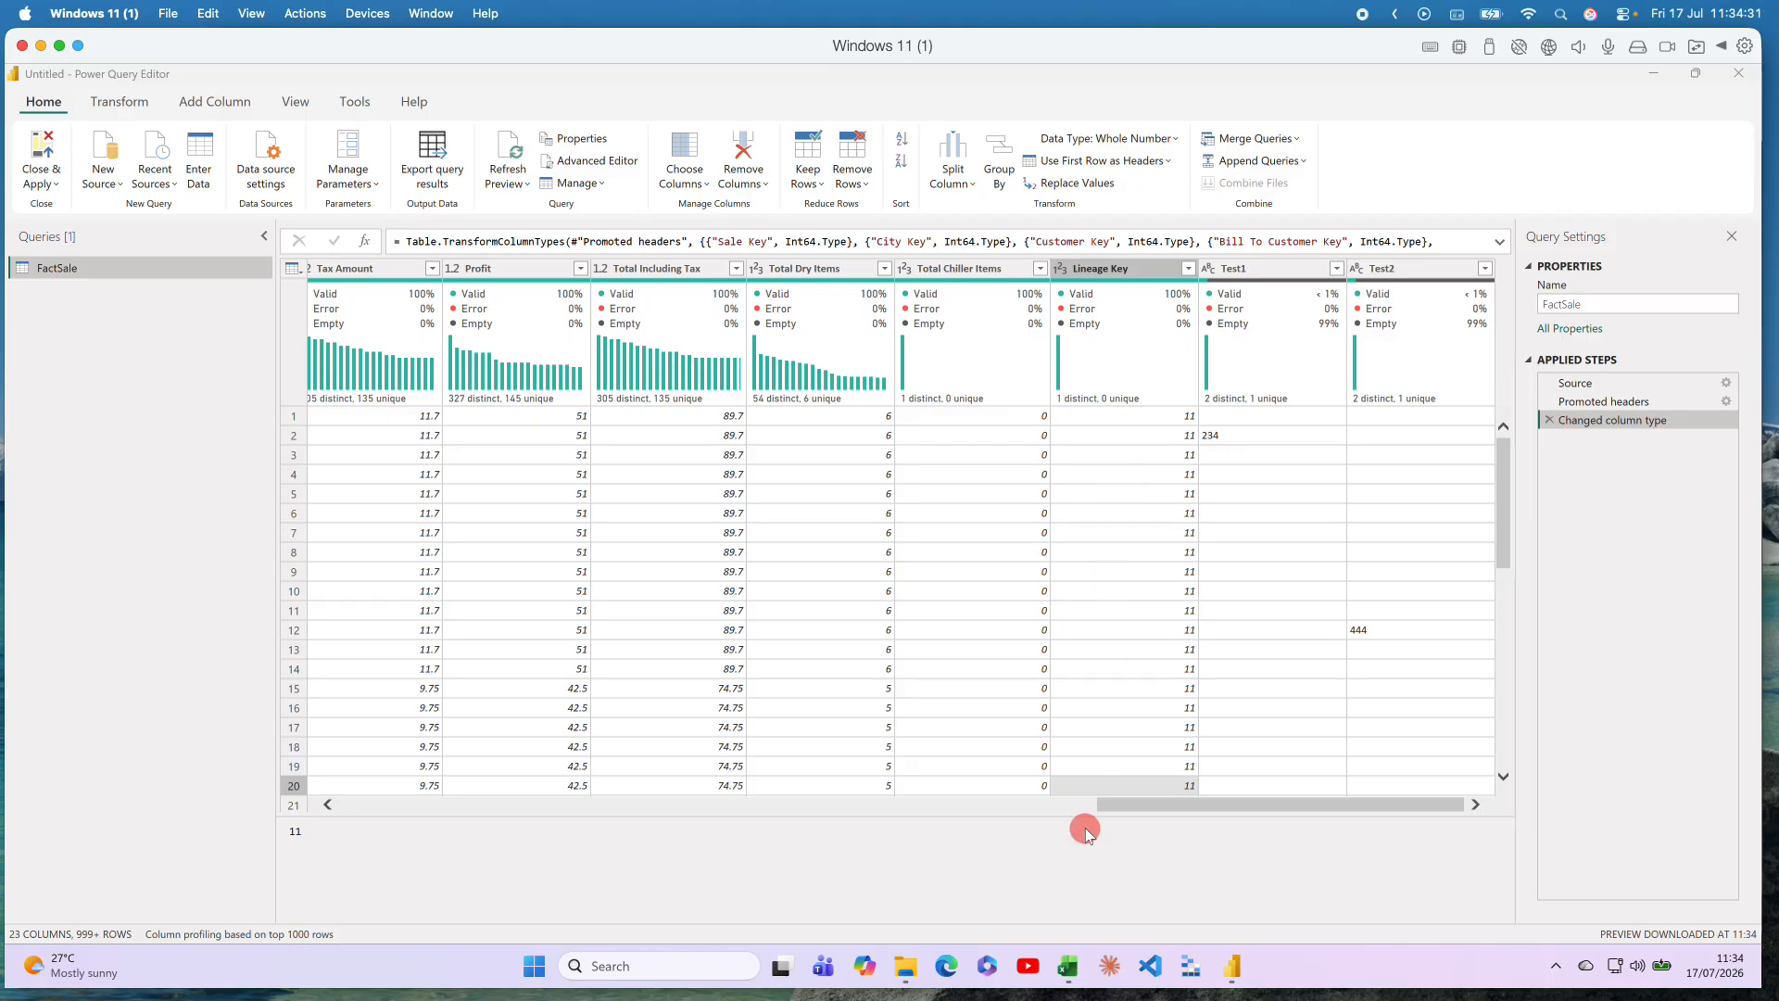
{"action": "left_click", "coordinate": [1069, 966]}
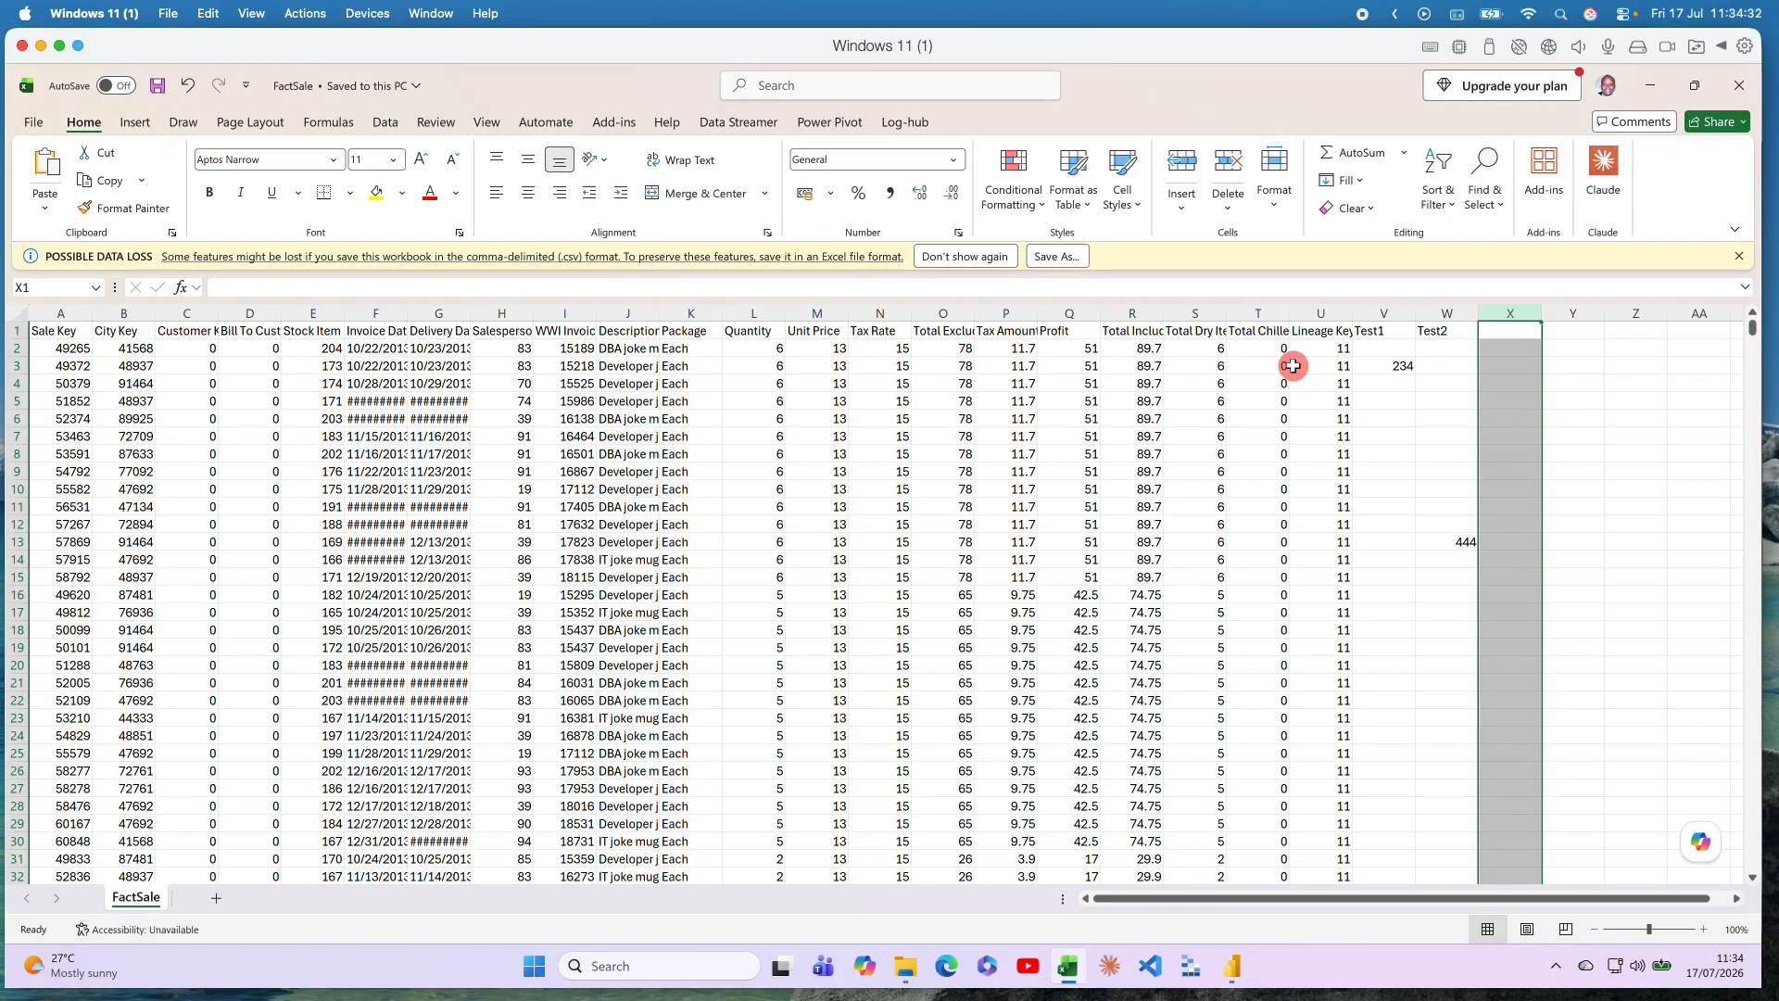
{"action": "left_click", "coordinate": [1430, 334]}
{"action": "left_click_drag", "start_coordinate": [1483, 339], "coordinate": [1654, 330]}
{"action": "left_click", "coordinate": [1587, 389]}
{"action": "key", "text": "ctrl+s"}
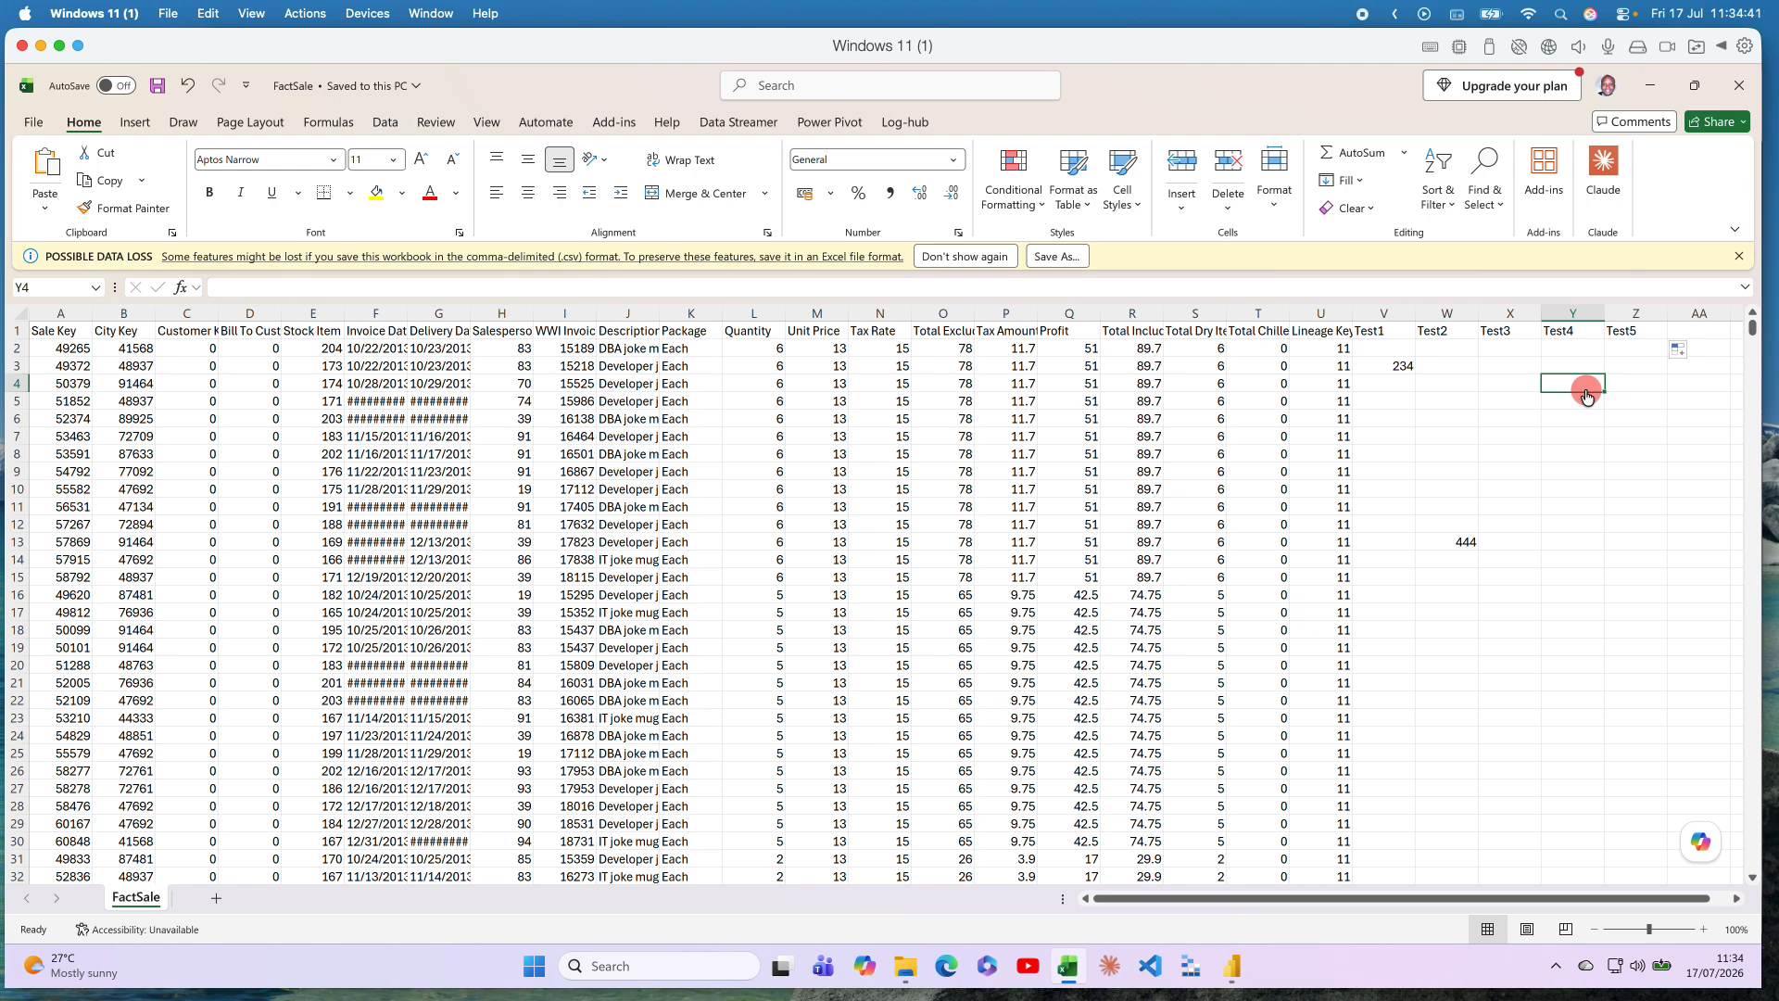
Switch back to the Power Query Editor, refresh the FactSale preview and review its last columns and M code
{"action": "key", "text": "alt+Tab"}
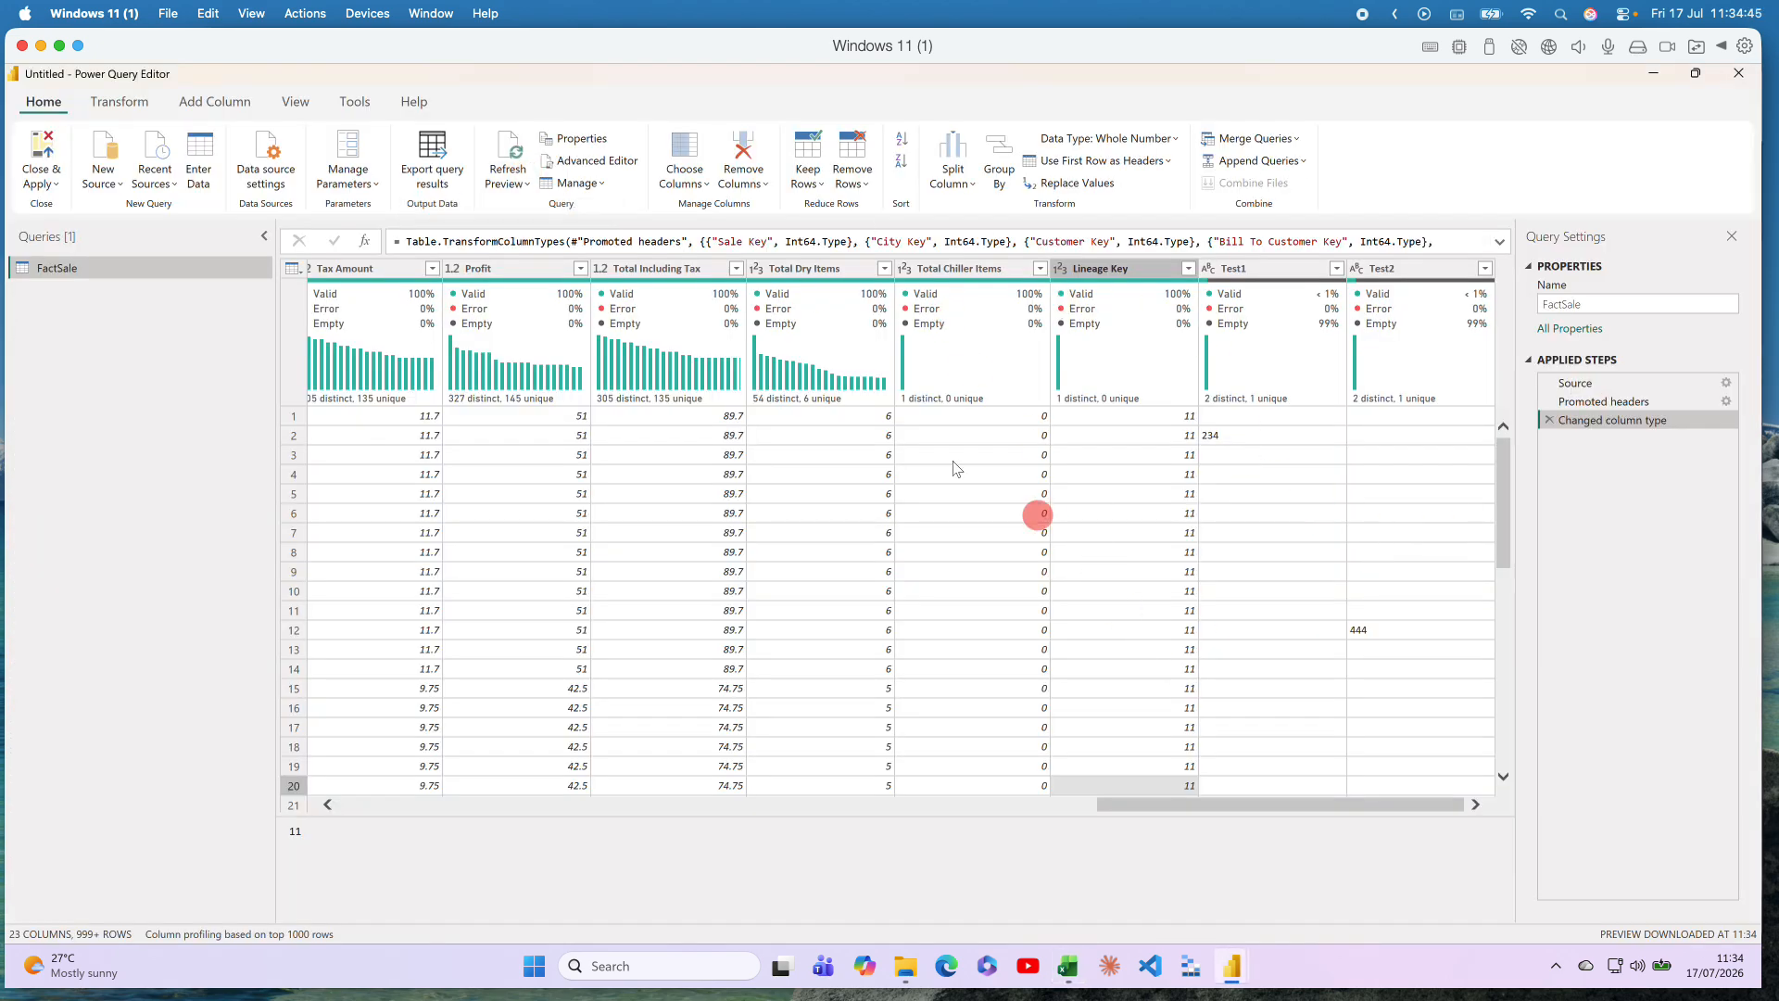
{"action": "left_click", "coordinate": [505, 157]}
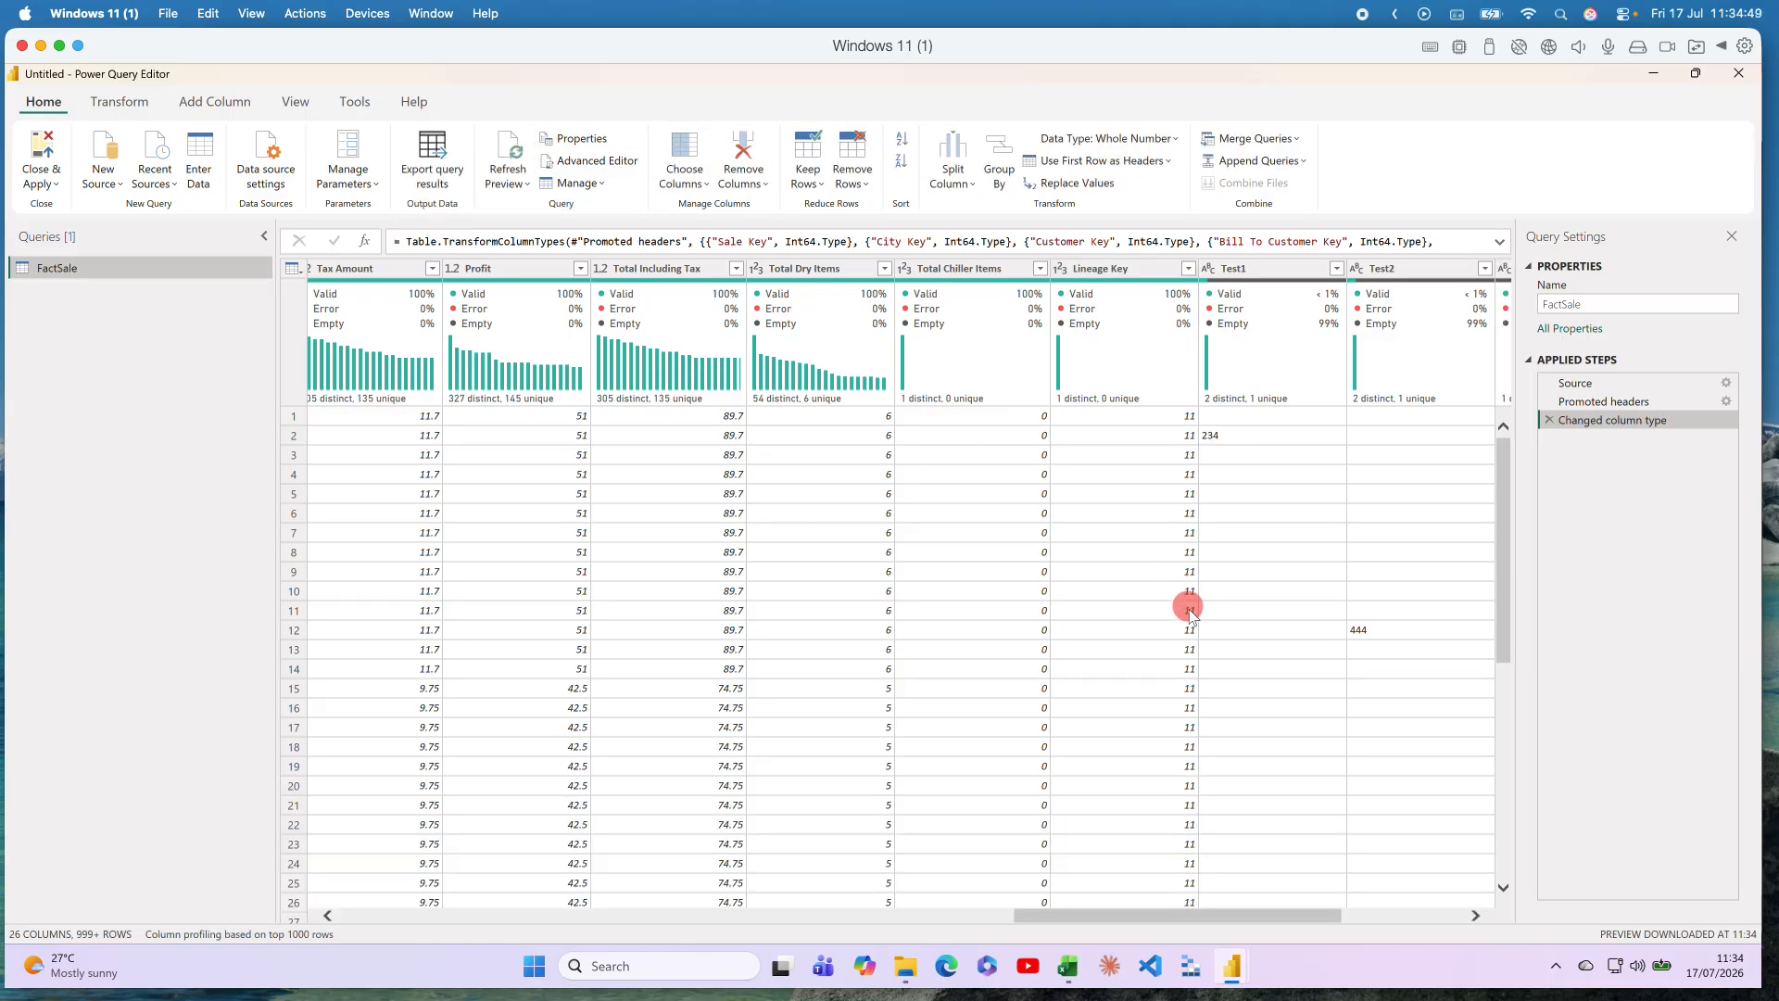
{"action": "left_click_drag", "start_coordinate": [1301, 910], "coordinate": [1451, 916]}
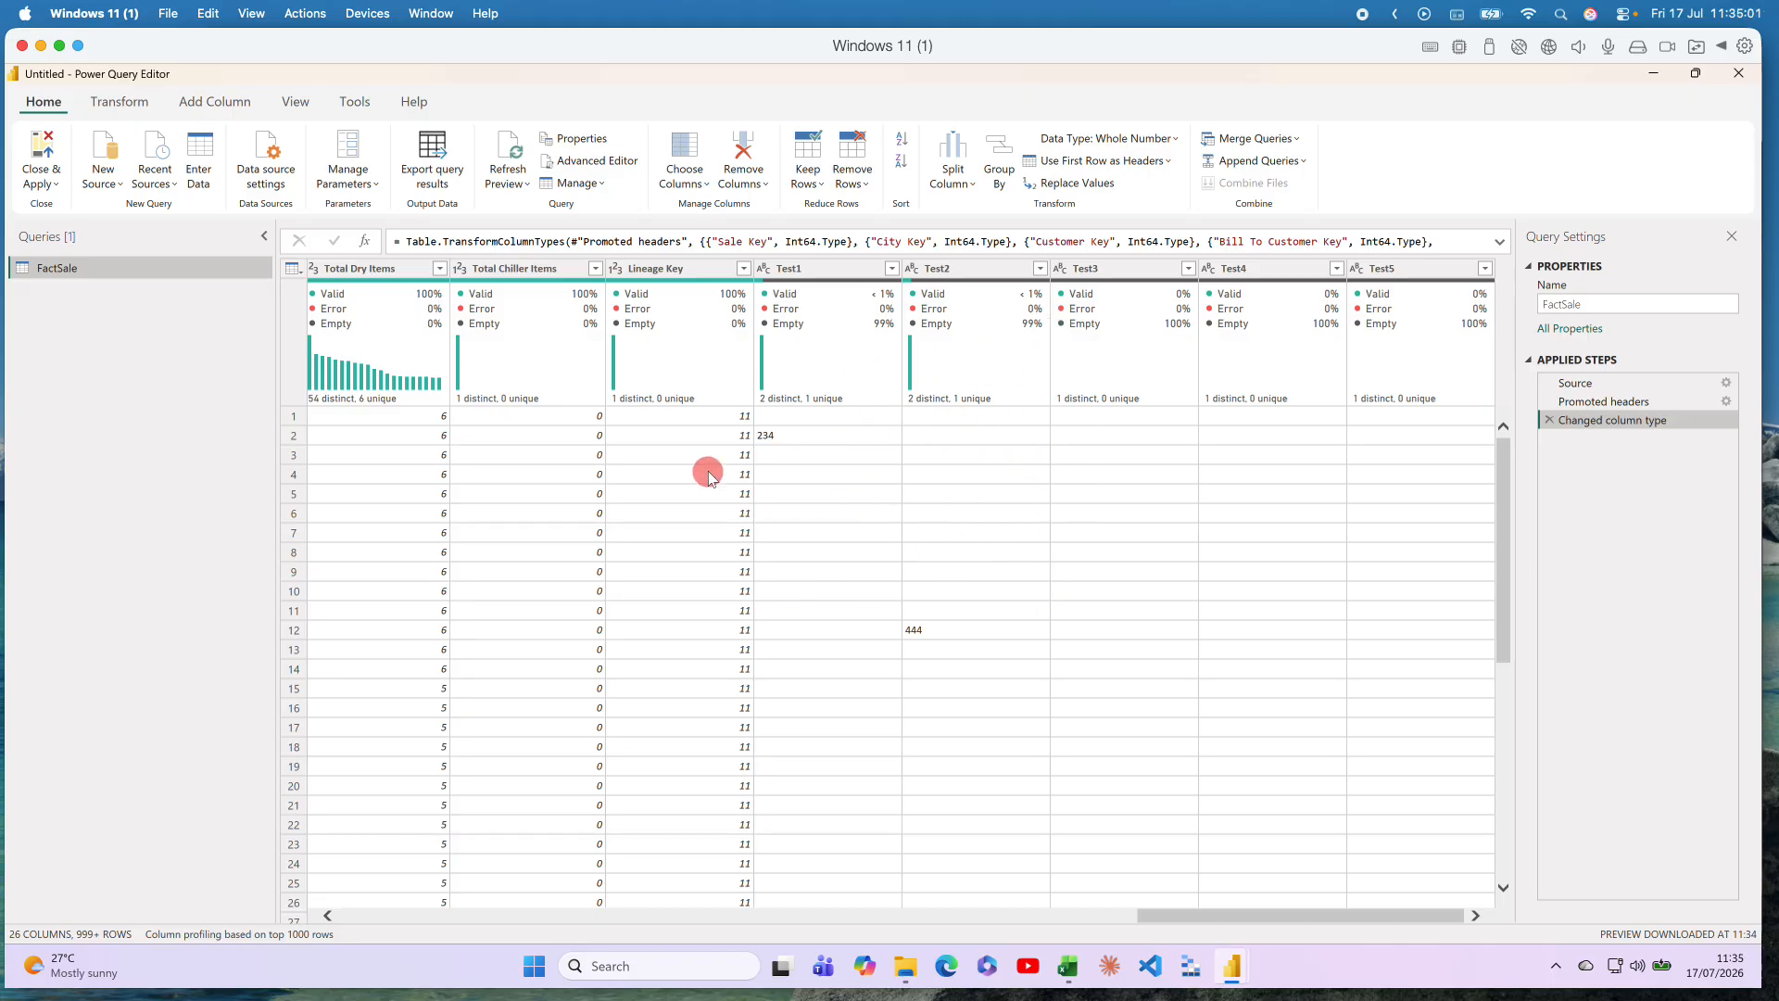
{"action": "left_click", "coordinate": [593, 160]}
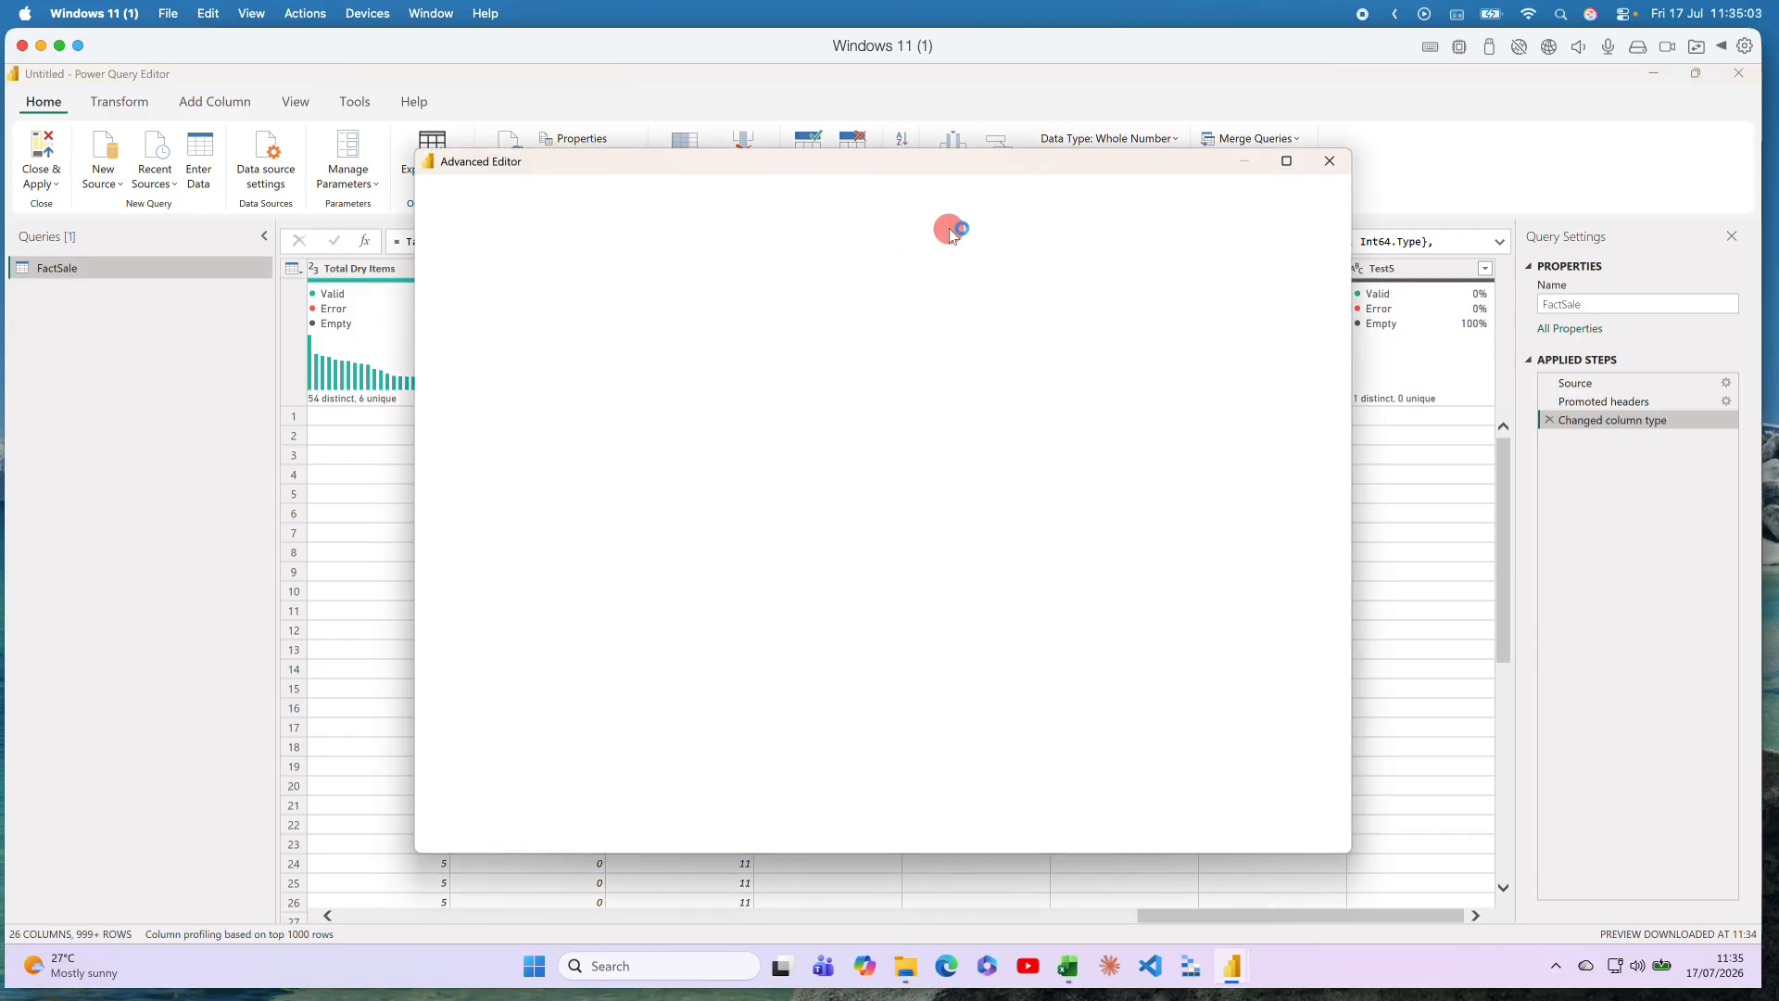
{"action": "left_click", "coordinate": [1330, 161]}
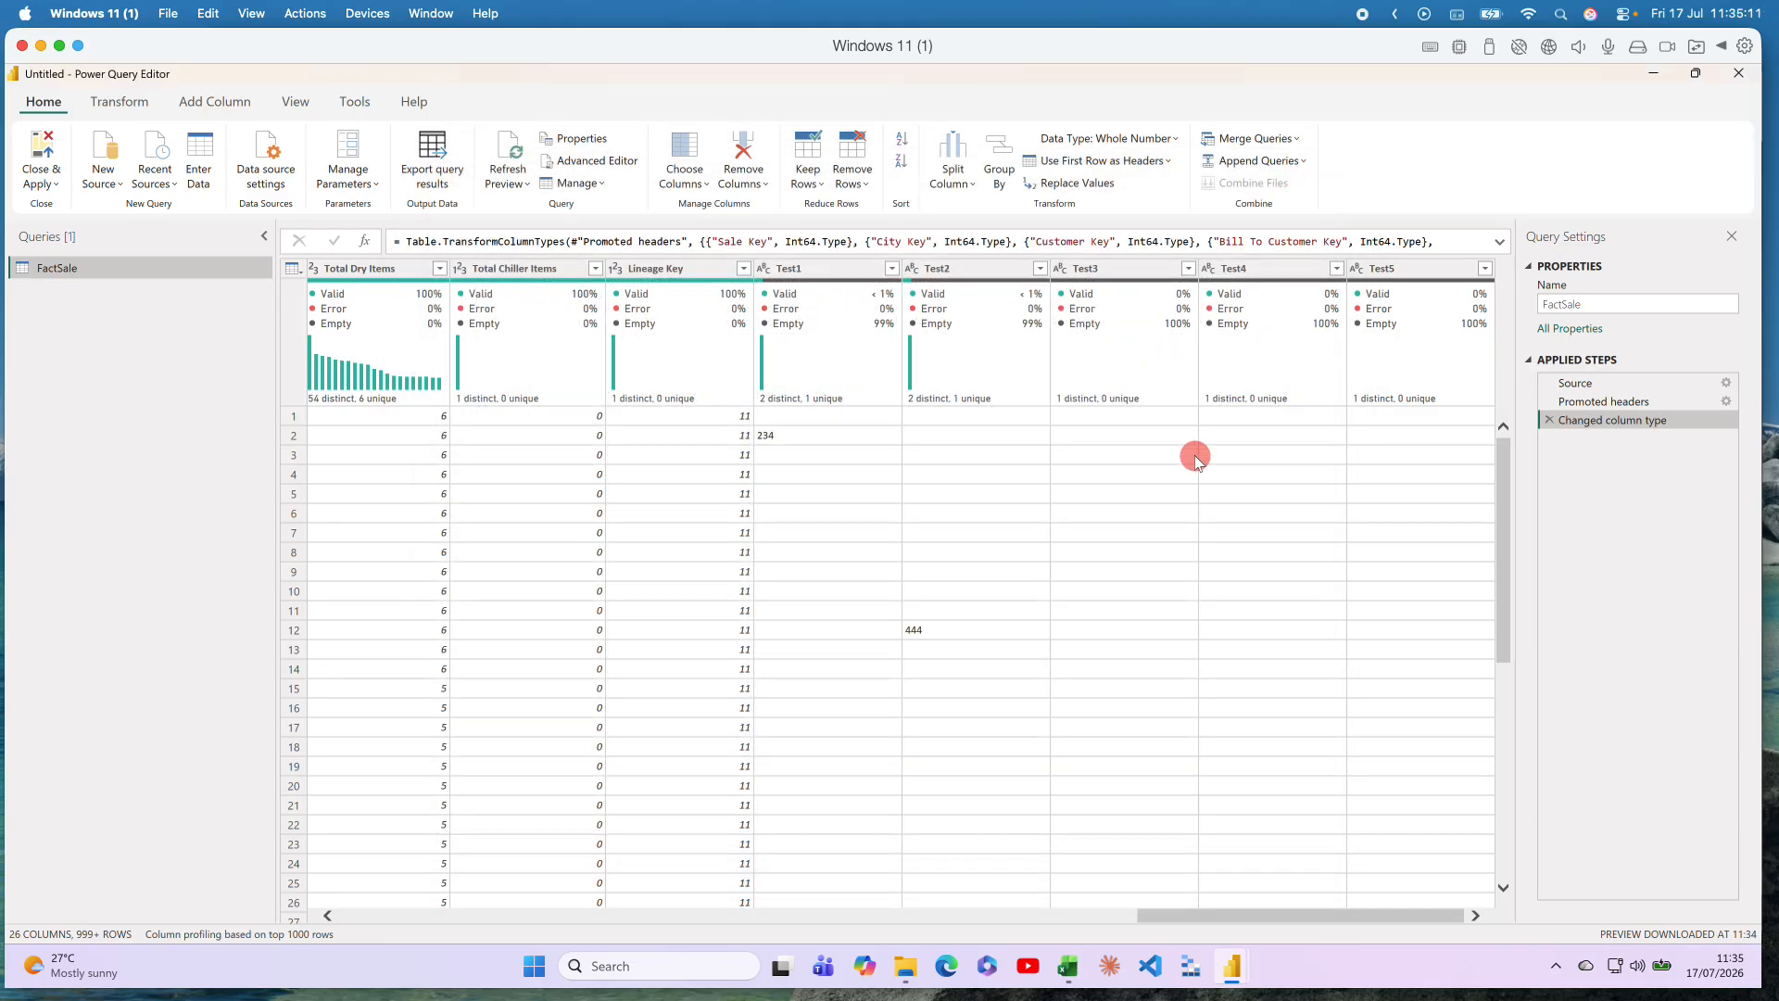